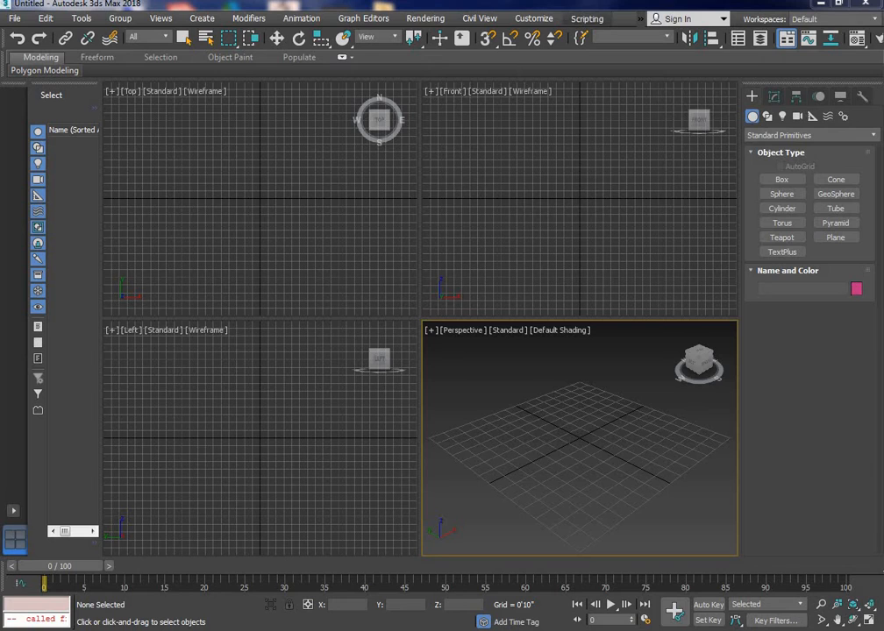
# - Create a box for the bed base in the perspective view, about 7'6" long, 4'4" wide and 11" high
pyautogui.click(781, 179)
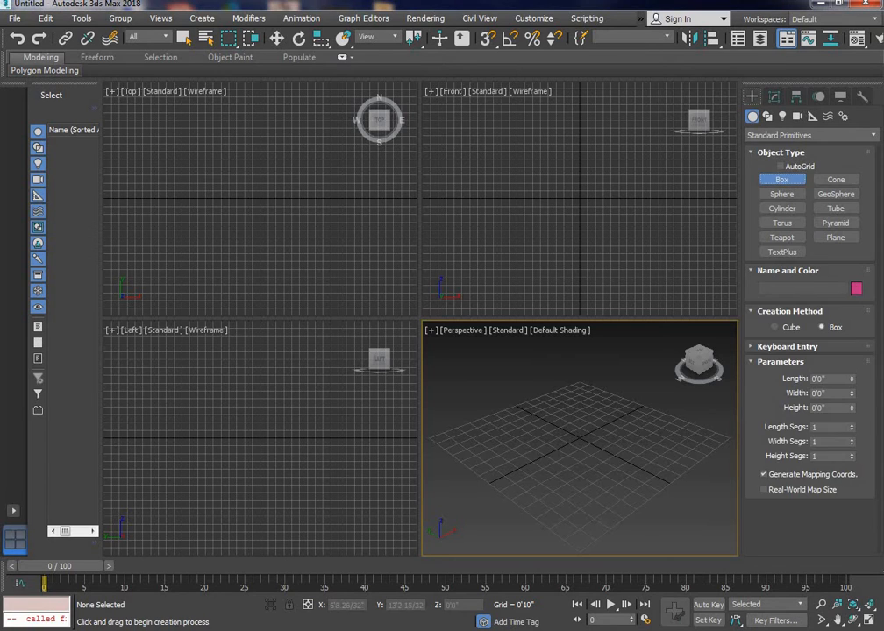
pyautogui.hotkey('alt', 'w')
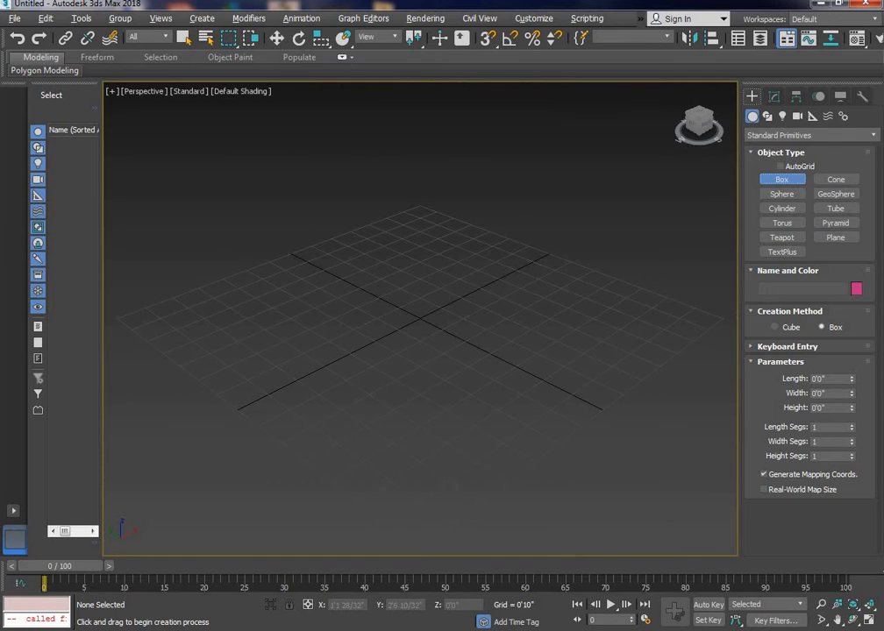
pyautogui.moveTo(388, 277); pyautogui.dragTo(483, 458)
pyautogui.click(483, 412)
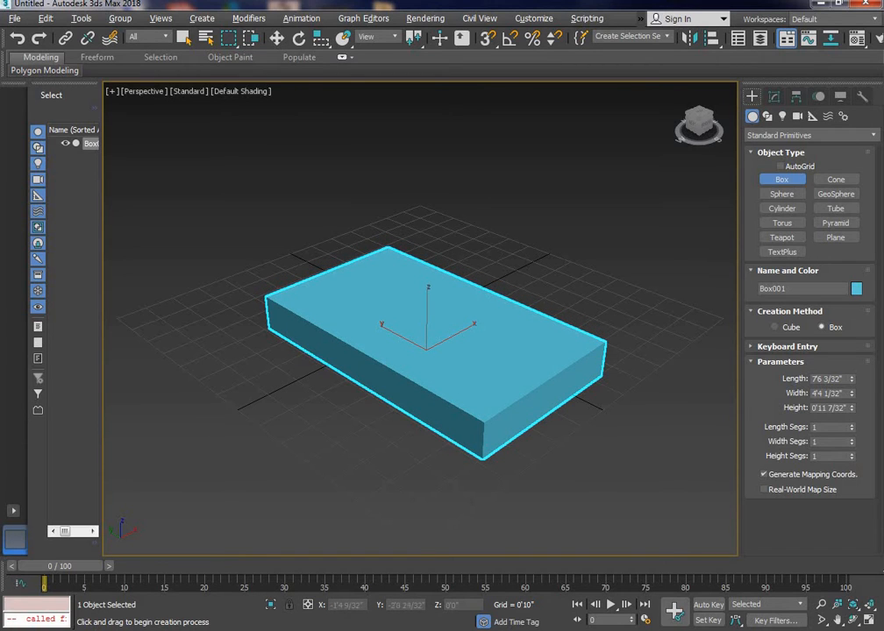
pyautogui.scroll(3, 377, 280)
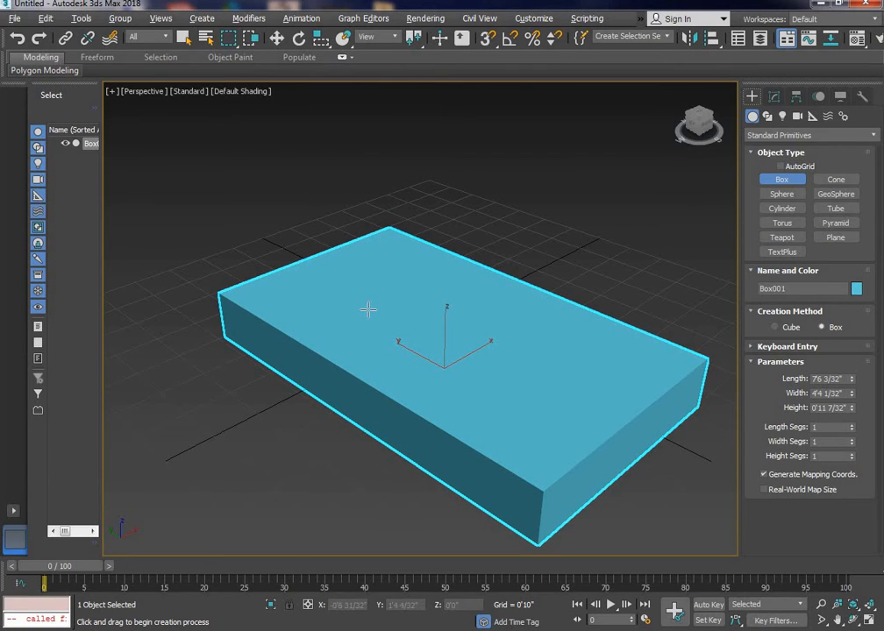
pyautogui.rightClick(570, 267)
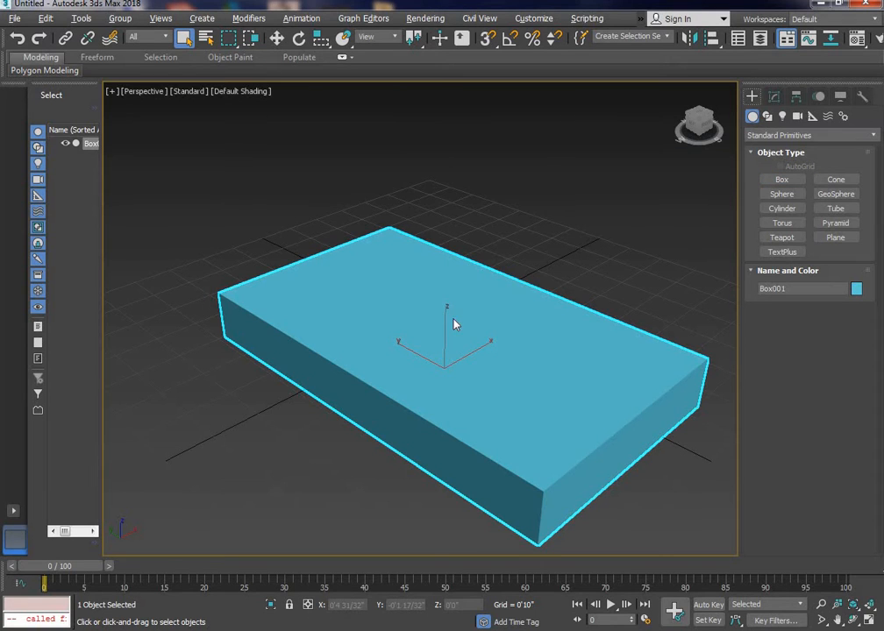
# - Convert the bed base box to an Editable Poly
pyautogui.rightClick(453, 319)
pyautogui.moveTo(582, 458)
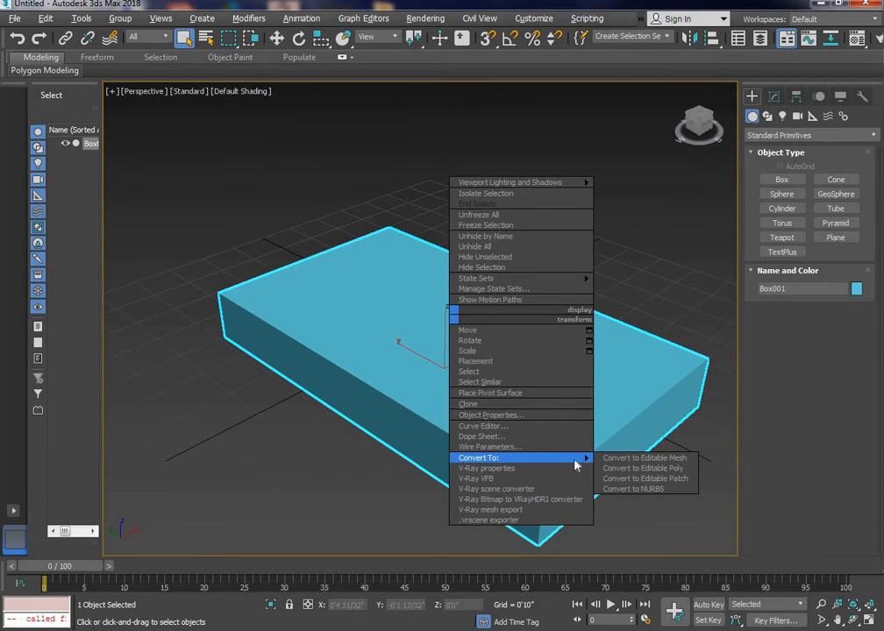
pyautogui.click(647, 469)
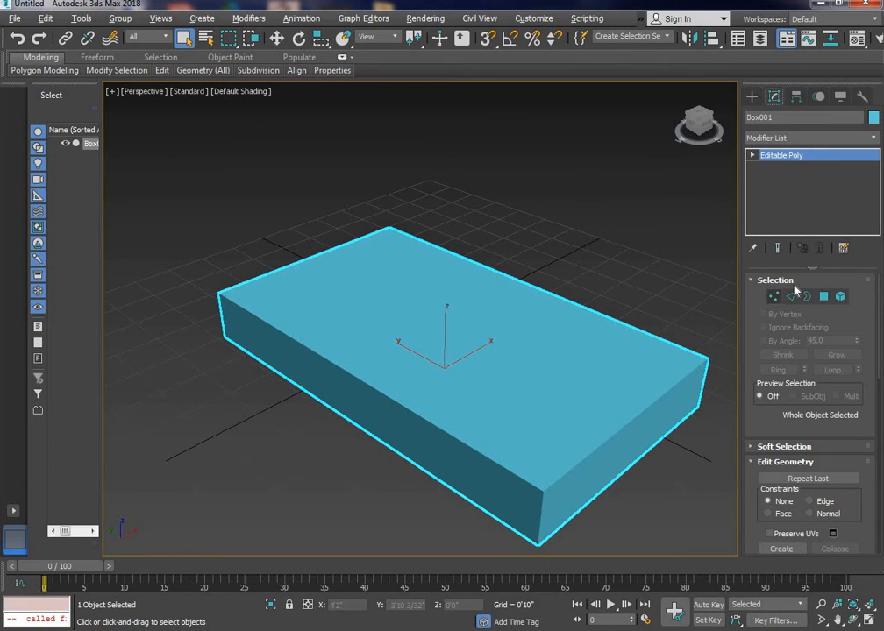
# - Inset the top polygon of the bed base by 1"
pyautogui.click(825, 297)
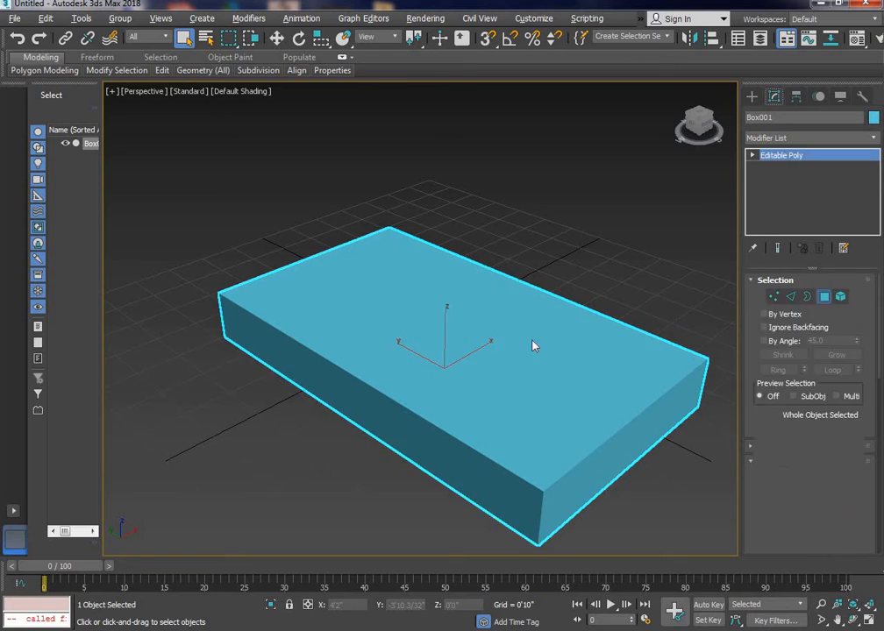
pyautogui.click(433, 366)
pyautogui.rightClick(428, 377)
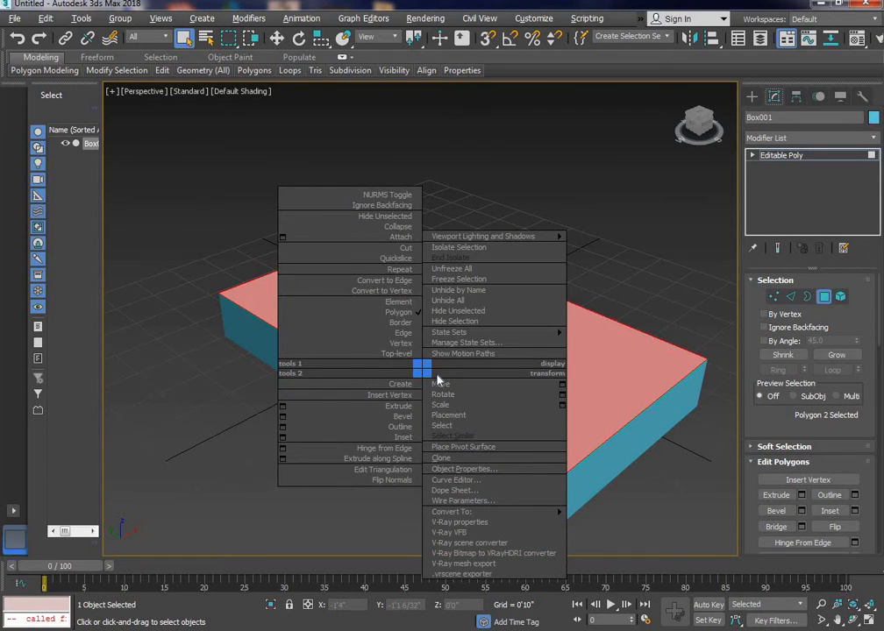
pyautogui.click(282, 437)
pyautogui.scroll(3, 423, 299)
pyautogui.scroll(-3, 412, 308)
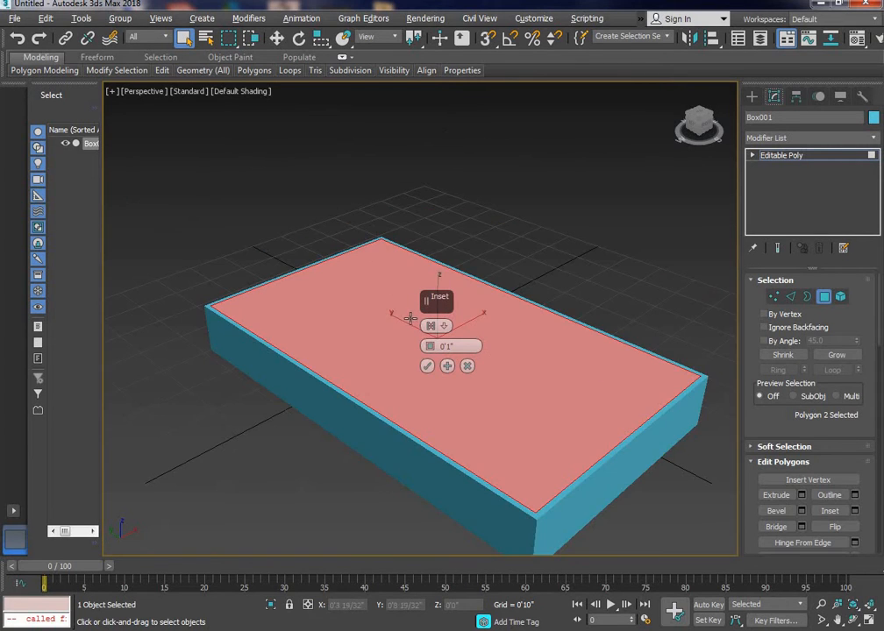
pyautogui.scroll(3, 351, 381)
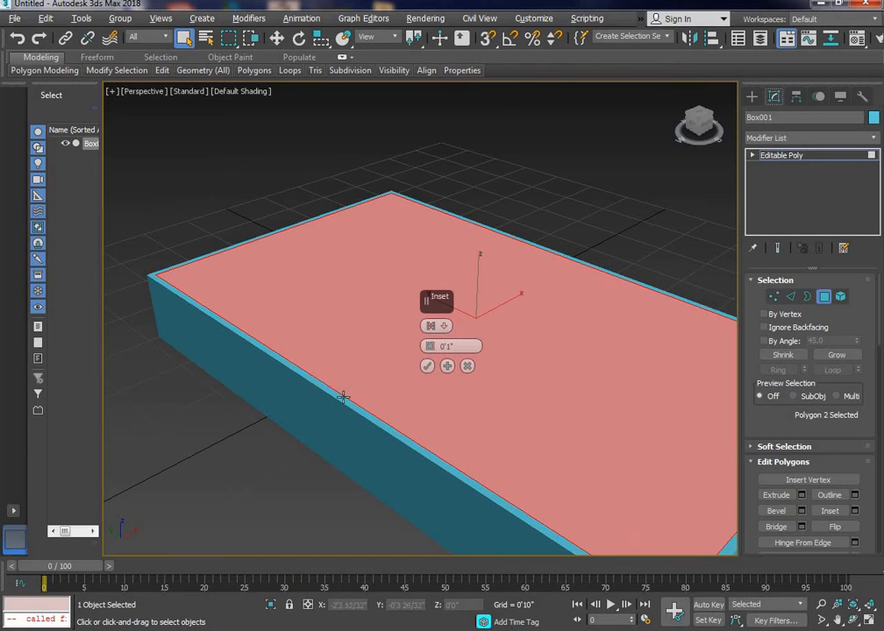
pyautogui.click(427, 367)
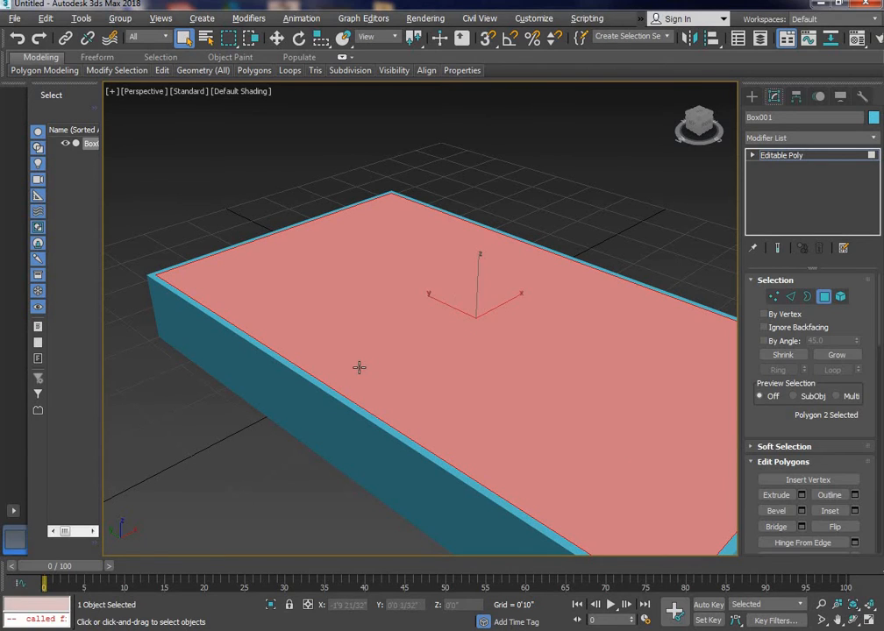
# - Extrude the inset top polygon down into the bed base by about 15/32", forming a shallow recess
pyautogui.scroll(-5, 361, 364)
pyautogui.scroll(2, 421, 348)
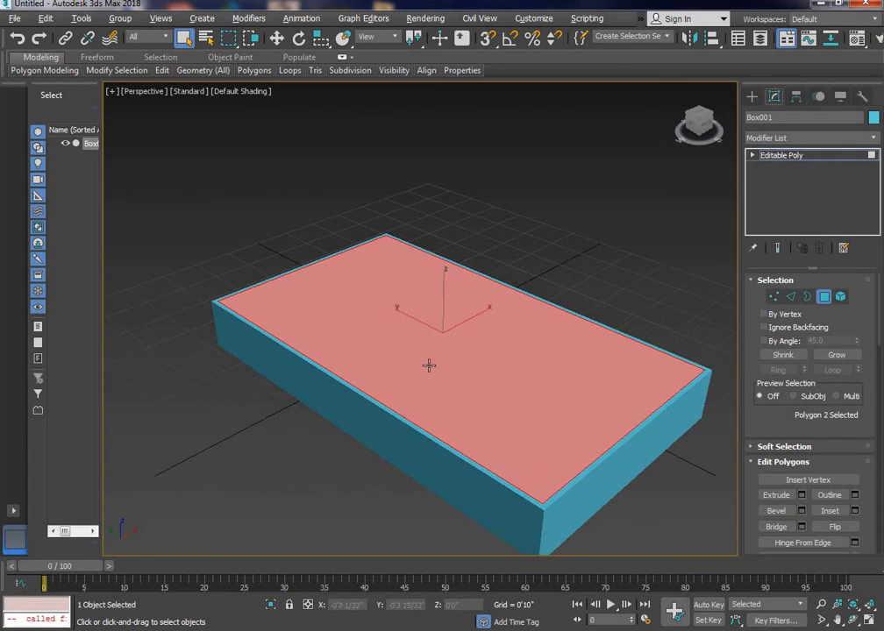
pyautogui.rightClick(465, 345)
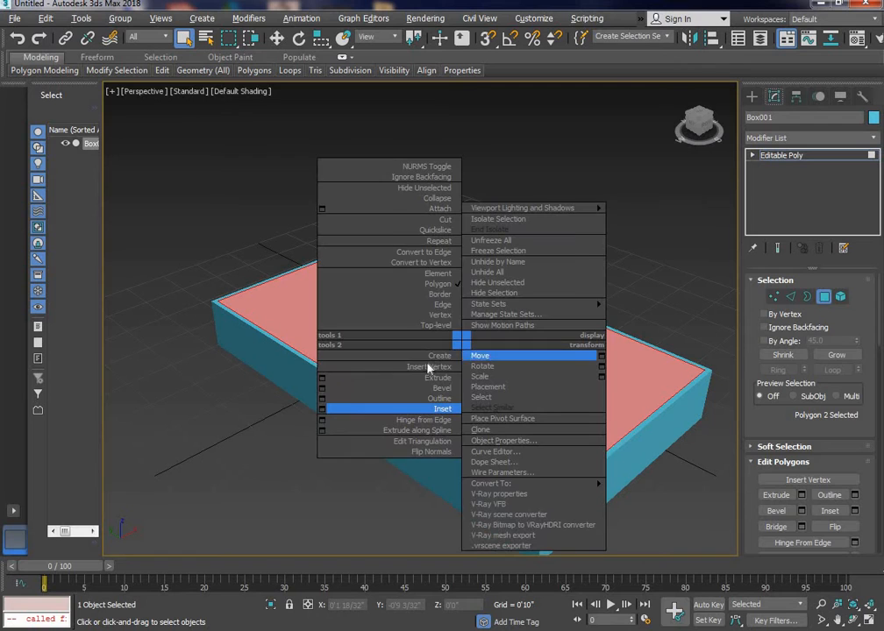
pyautogui.click(322, 377)
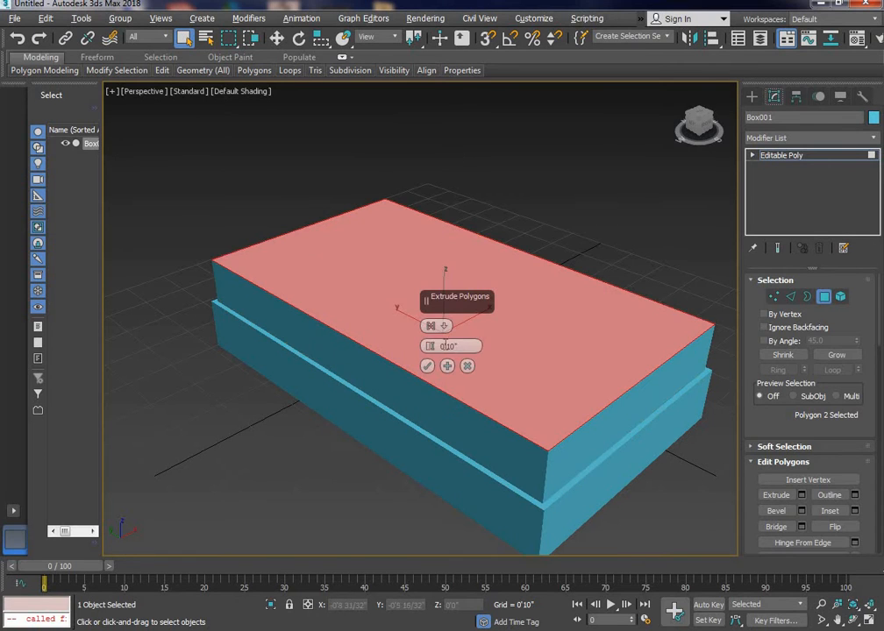
pyautogui.moveTo(430, 351); pyautogui.dragTo(430, 390)
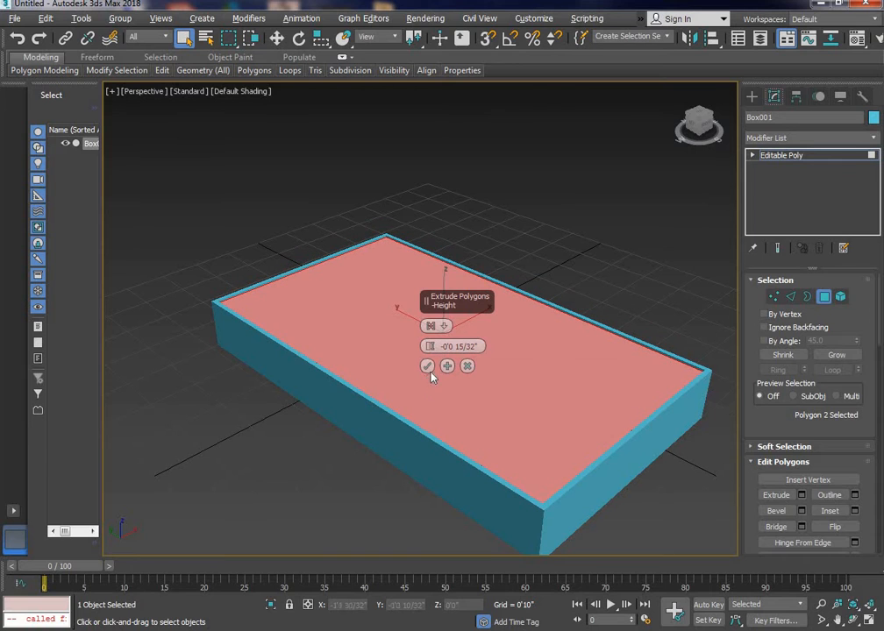
pyautogui.click(427, 367)
pyautogui.click(529, 259)
pyautogui.scroll(3, 410, 300)
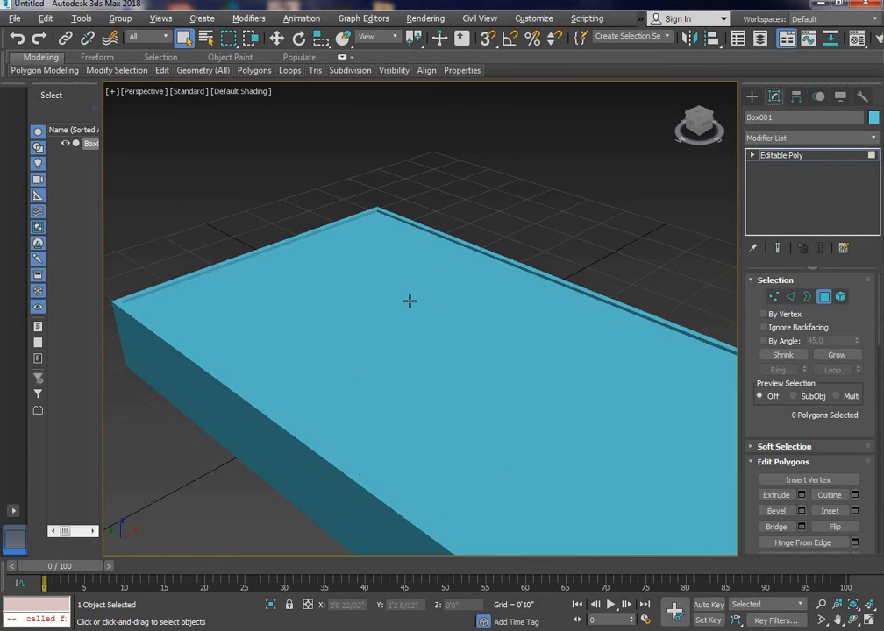
pyautogui.scroll(-3, 404, 305)
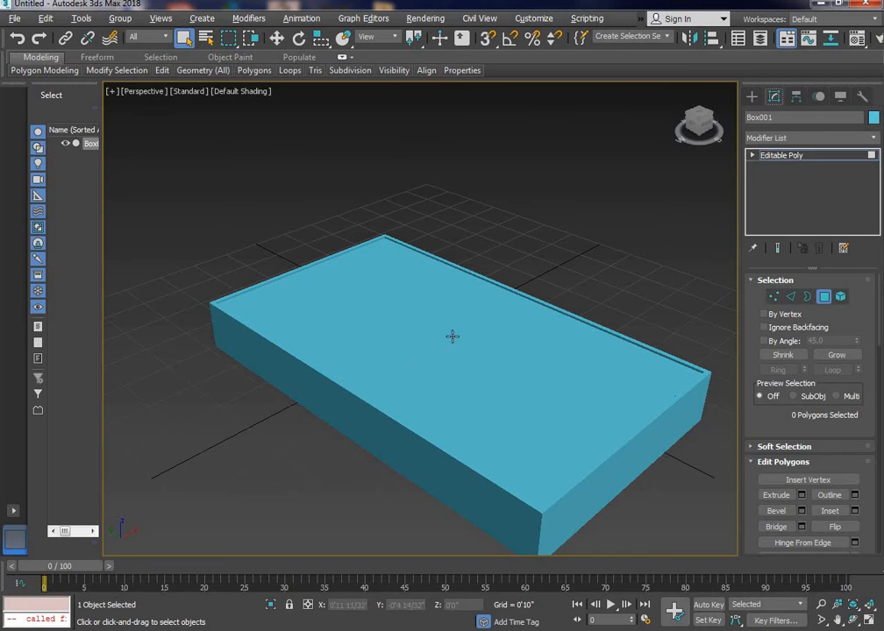
pyautogui.moveTo(447, 403); pyautogui.dragTo(463, 433, button='middle')
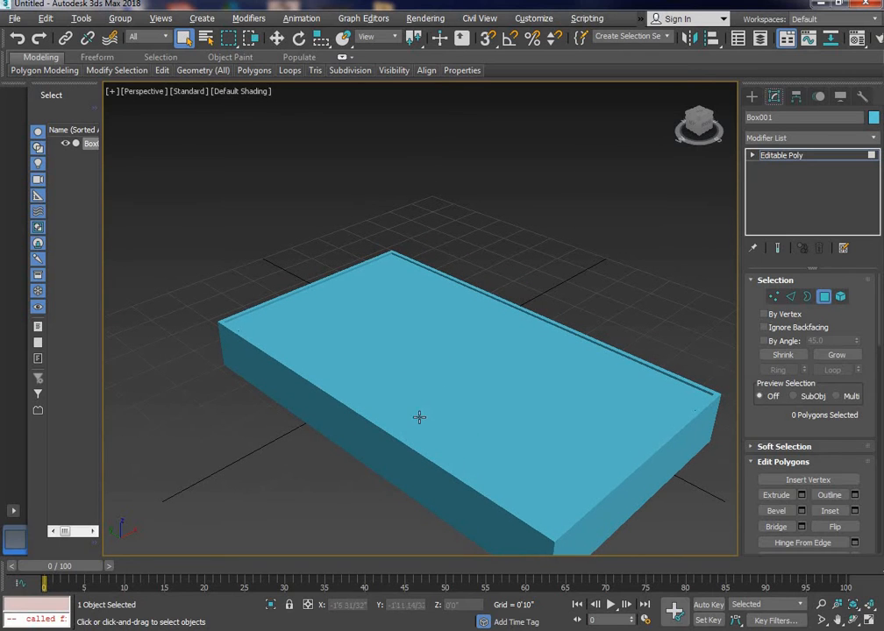
# - Create a headboard box in the Front view, about 1'11" long and 4'3" wide, with a height of about -3"
pyautogui.hotkey('alt', 'w')
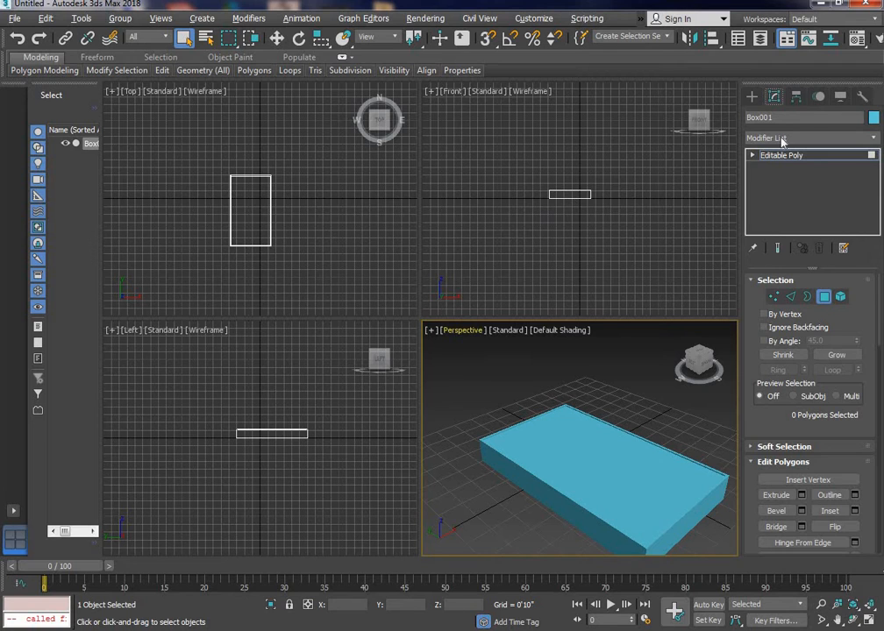
pyautogui.click(751, 96)
pyautogui.click(782, 179)
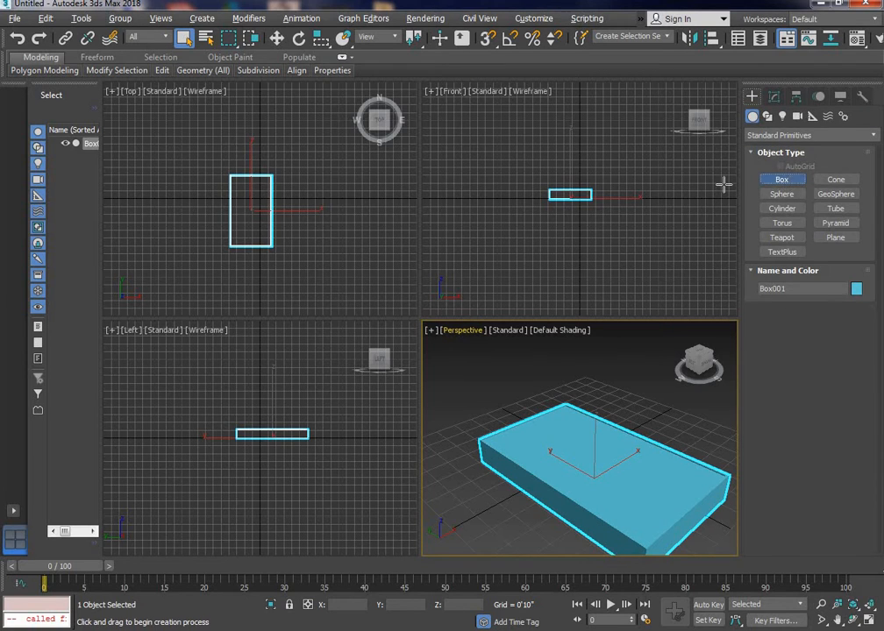
pyautogui.scroll(5, 562, 195)
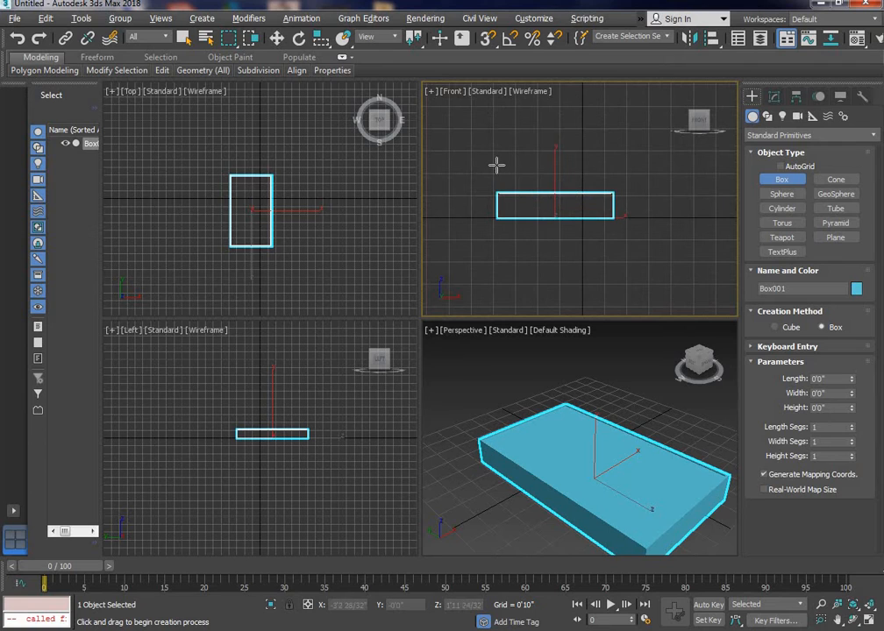
pyautogui.moveTo(495, 164); pyautogui.dragTo(609, 217)
pyautogui.click(605, 220)
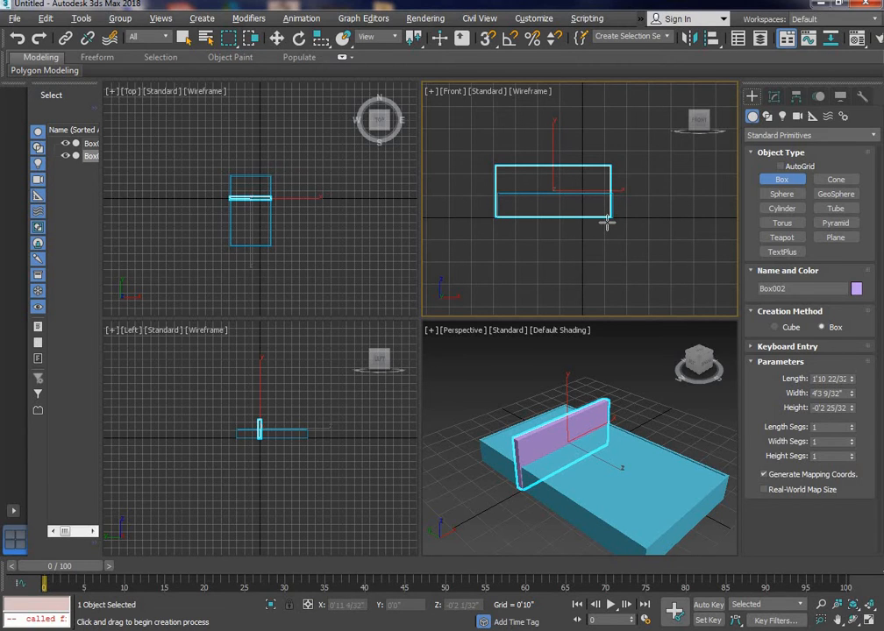
# - Move the headboard about 2'3" along the bed's length to the end of the base and deselect it
pyautogui.press('w')
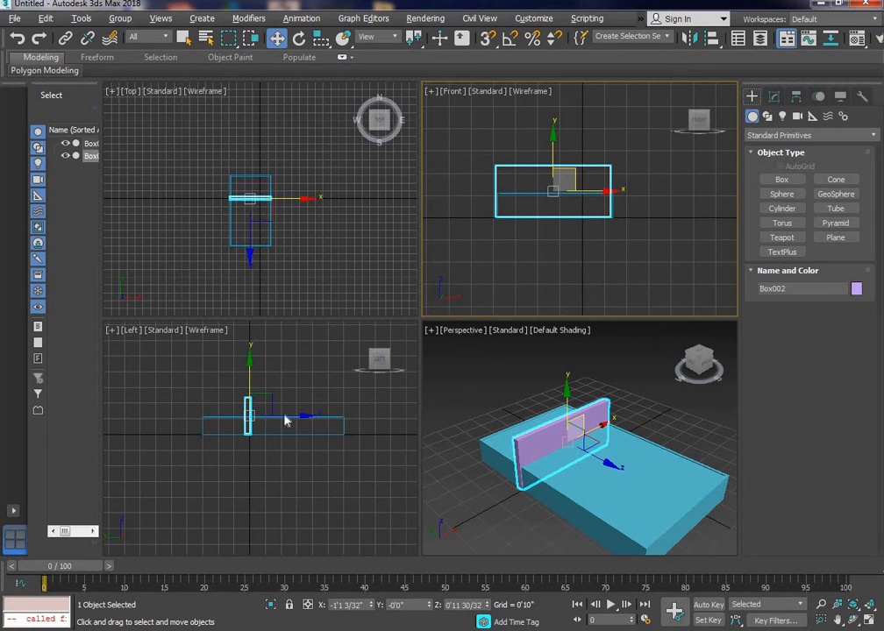
pyautogui.click(303, 419)
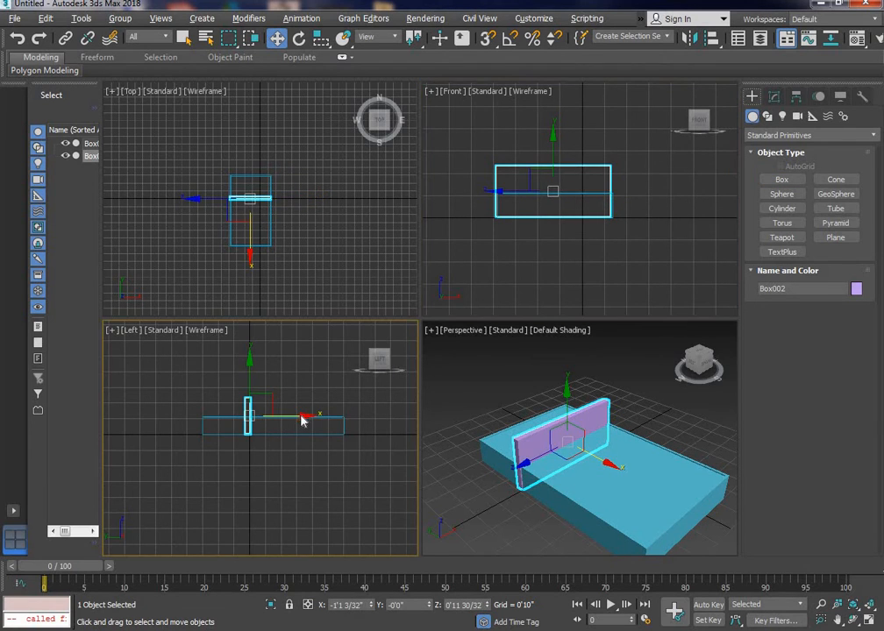
pyautogui.moveTo(296, 420); pyautogui.dragTo(241, 416)
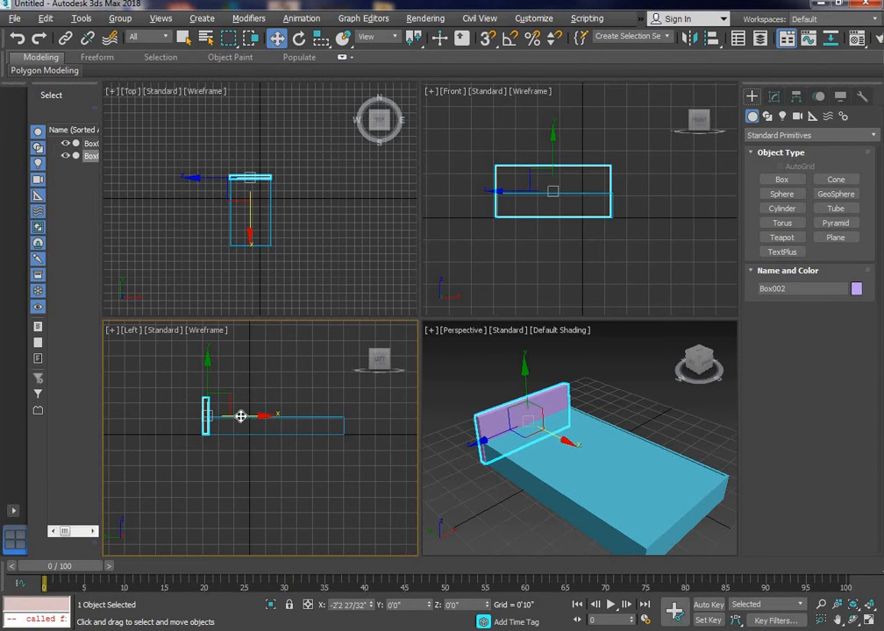
pyautogui.click(285, 399)
pyautogui.click(602, 442)
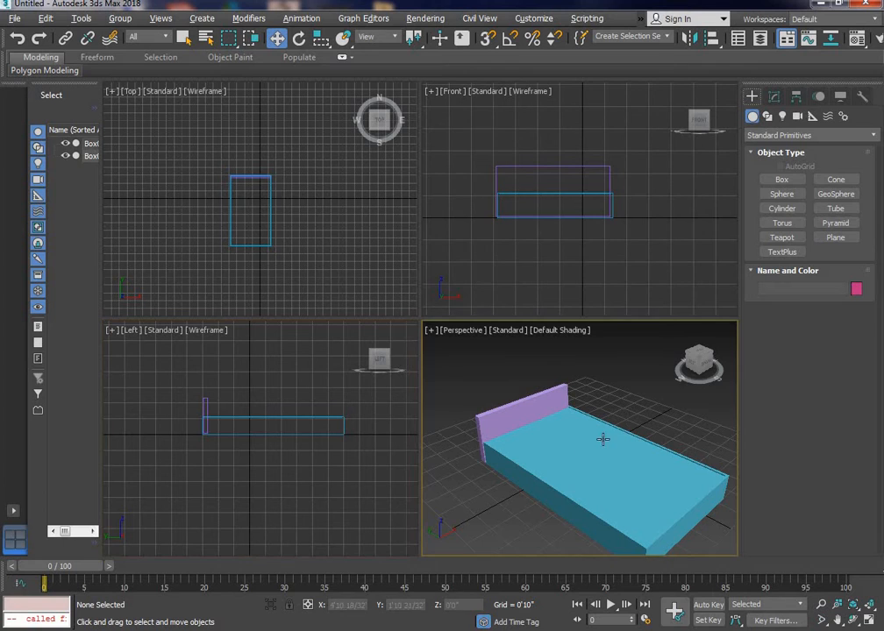
pyautogui.moveTo(571, 430); pyautogui.dragTo(564, 409, button='middle')
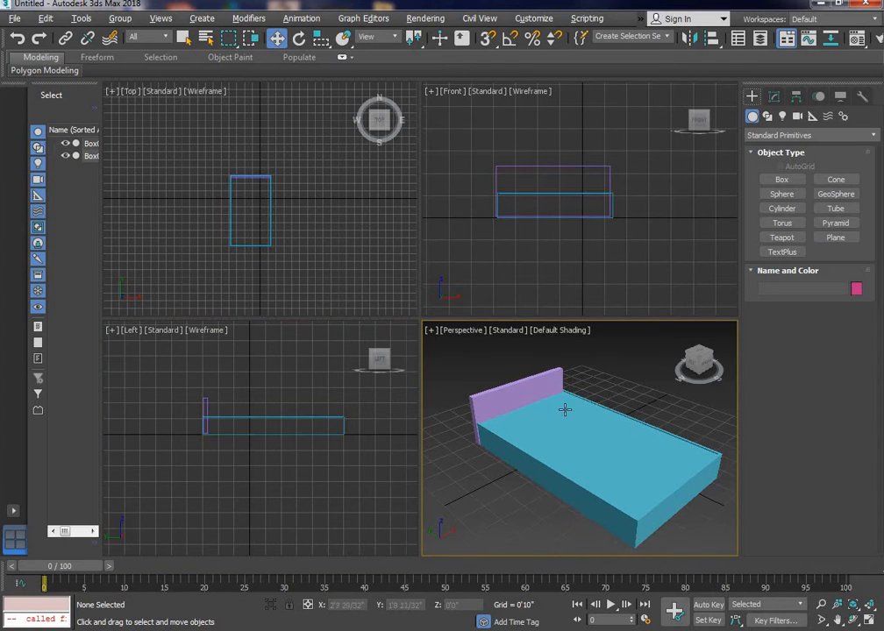
# - Create a mattress box in the Top view inside the base's rim, about 7'2" long, 4' wide and 3" high
pyautogui.click(780, 178)
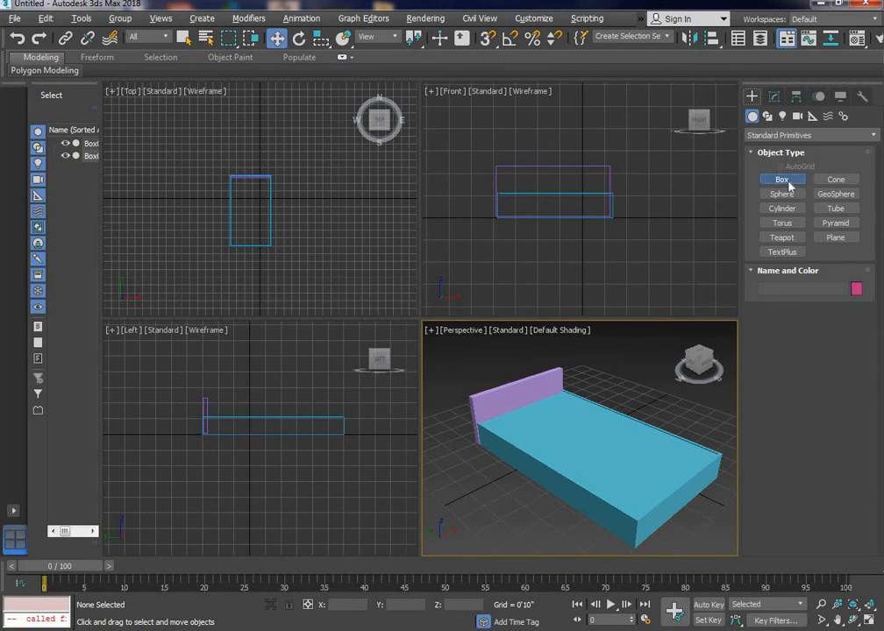
pyautogui.scroll(3, 235, 191)
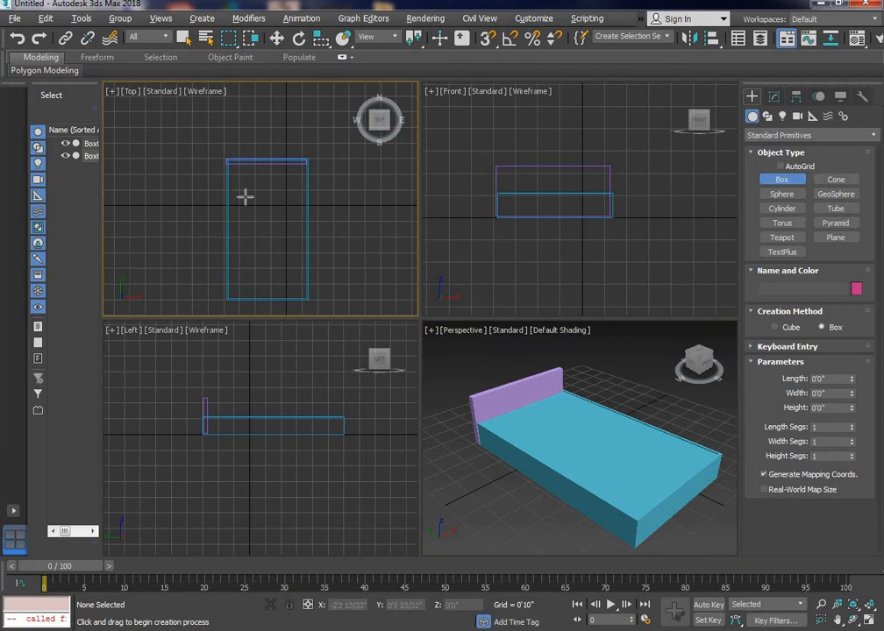
pyautogui.hotkey('alt', 'w')
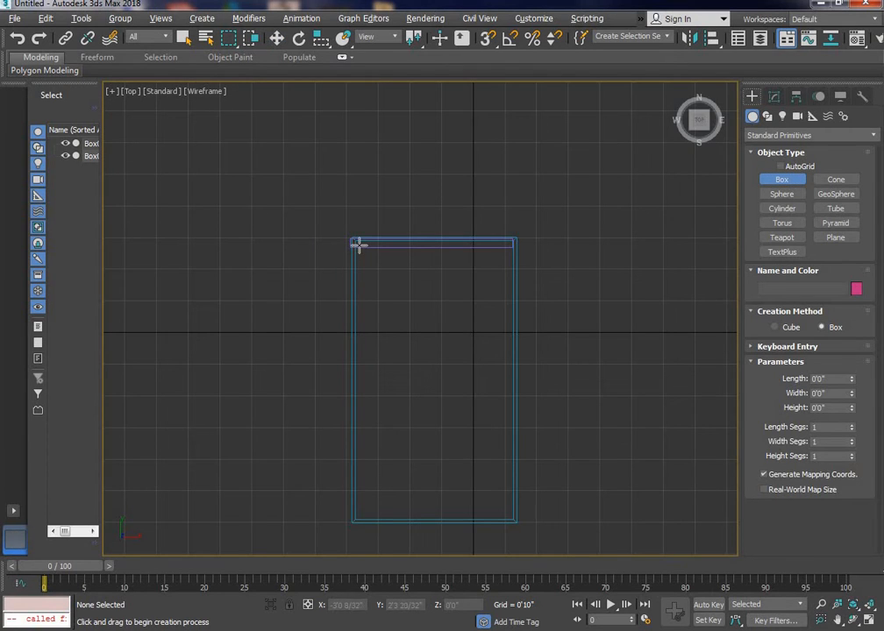
pyautogui.moveTo(358, 243); pyautogui.dragTo(510, 518)
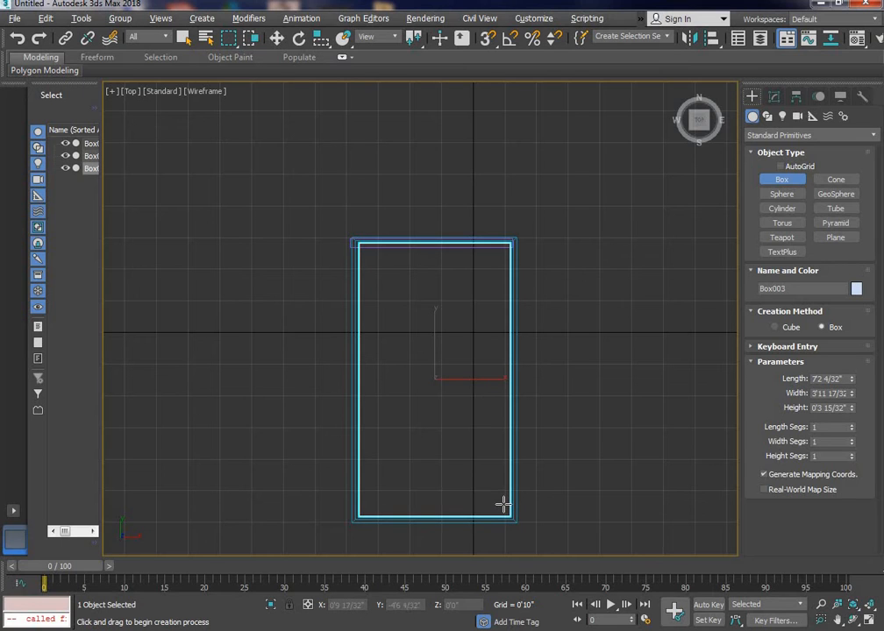
pyautogui.hotkey('alt', 'w')
# - Raise the mattress box above the bed base to about Z 2'7", and undo its sideways move
pyautogui.rightClick(561, 448)
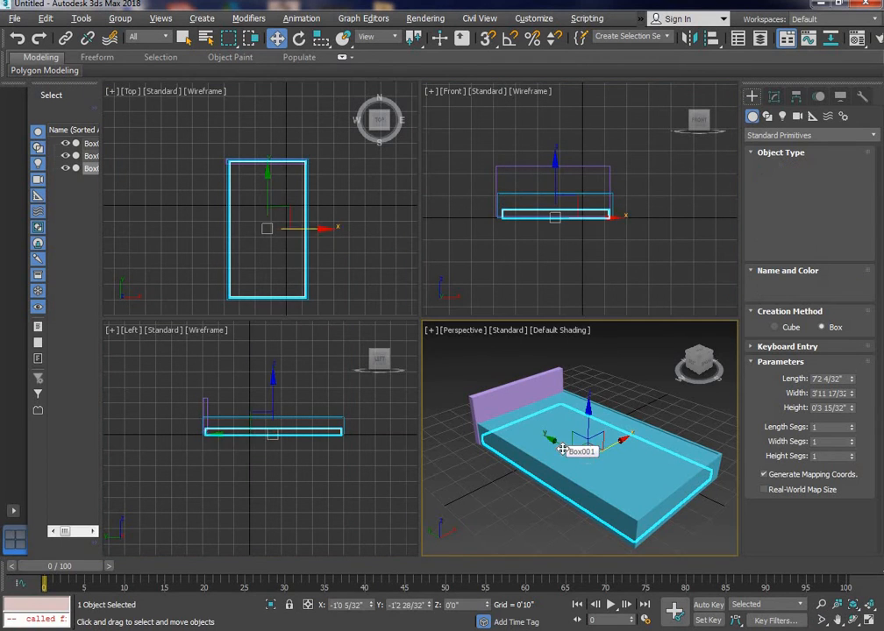
pyautogui.moveTo(590, 407); pyautogui.dragTo(699, 349)
pyautogui.moveTo(568, 404); pyautogui.dragTo(464, 491, button='middle')
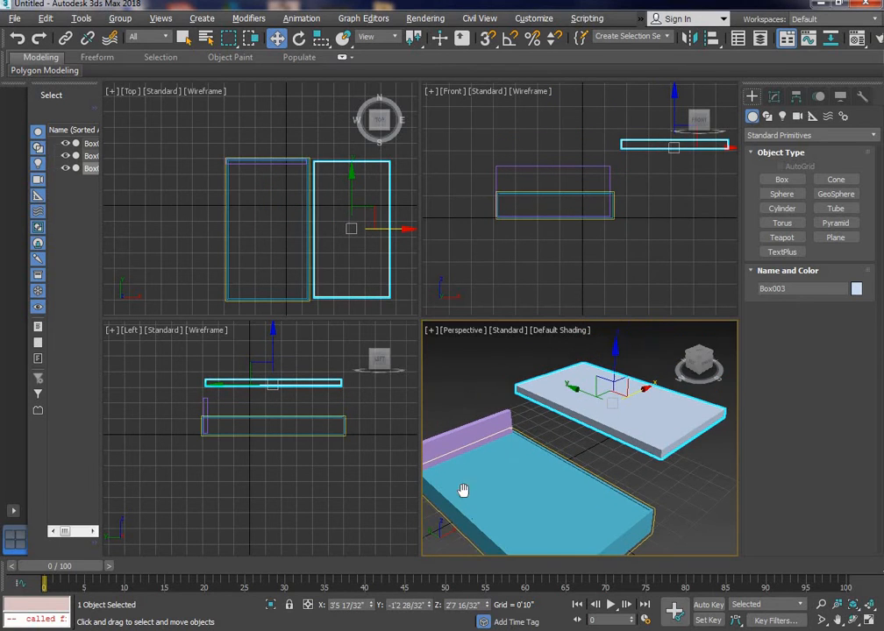
pyautogui.hotkey('ctrl', 'z')
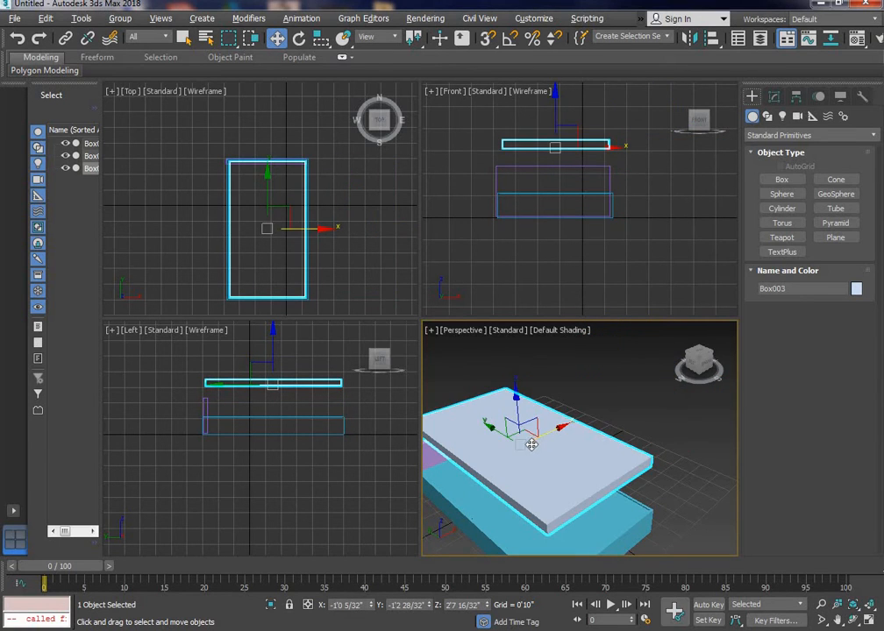
# - Raise the mattress box's length segments to 3 and show it in a maximized Perspective view with edged faces
pyautogui.moveTo(530, 446); pyautogui.dragTo(584, 437, button='middle')
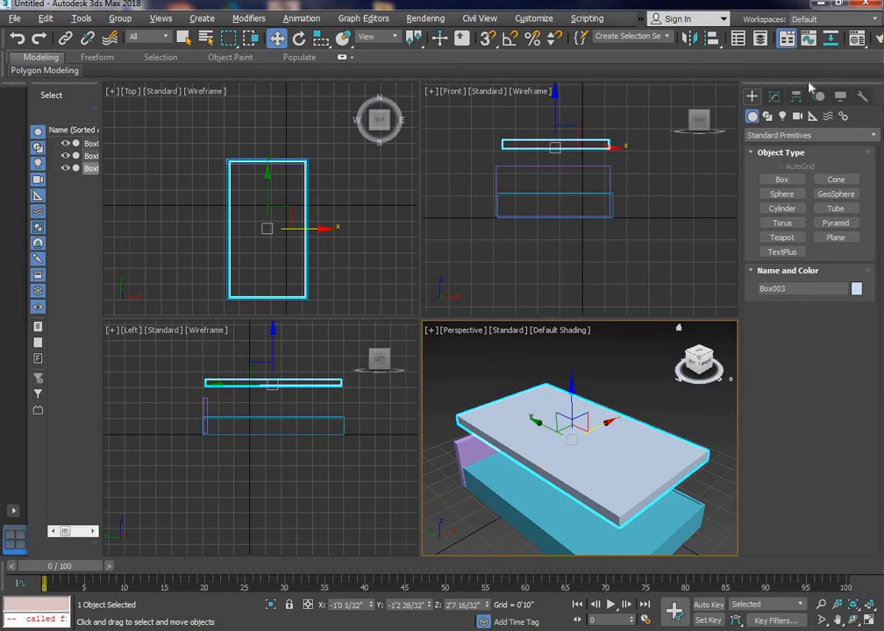
pyautogui.click(773, 97)
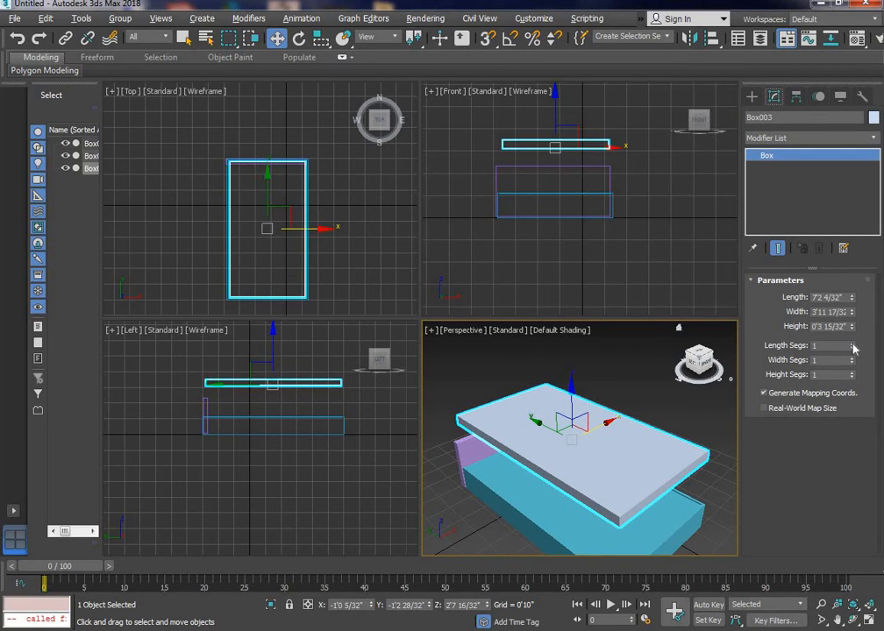
pyautogui.click(852, 346)
pyautogui.hotkey('alt', 'w')
pyautogui.press('F4')
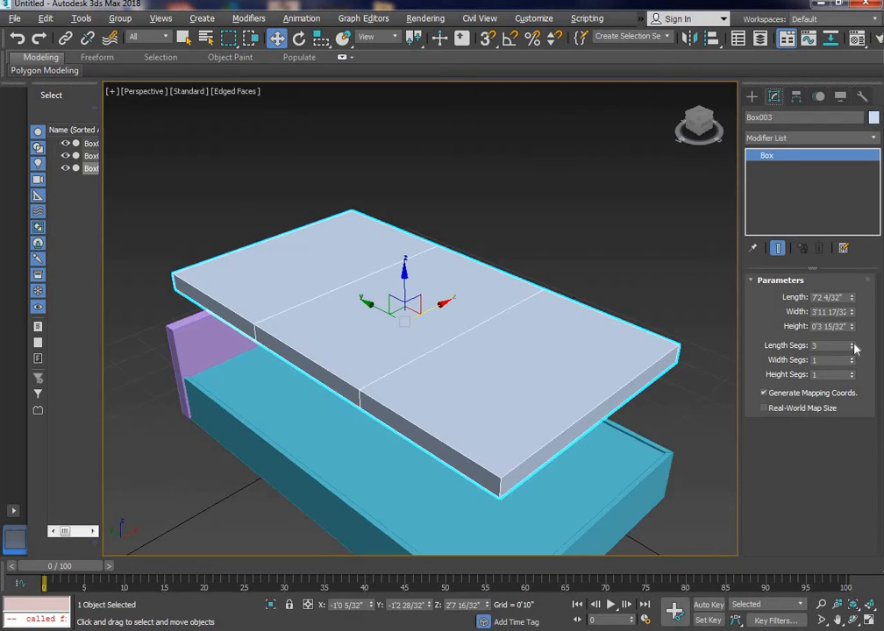
pyautogui.press('F4')
pyautogui.press('F4')
# - Set the mattress box to 21 length segments and 12 width segments
pyautogui.moveTo(854, 350); pyautogui.dragTo(855, 324)
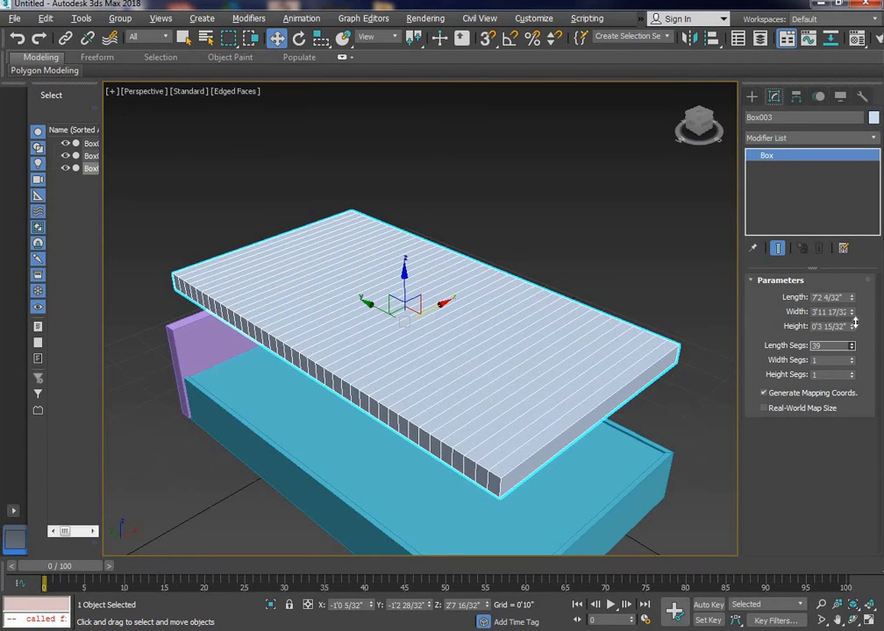
pyautogui.moveTo(850, 368); pyautogui.dragTo(855, 351)
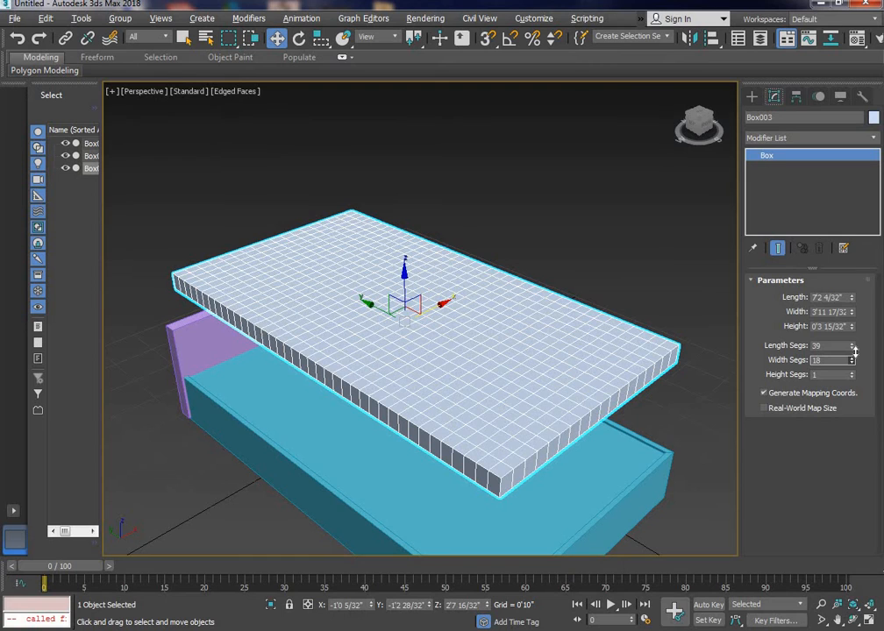
pyautogui.moveTo(855, 352)
pyautogui.mouseDown()
pyautogui.moveTo(855, 372)
pyautogui.moveTo(854, 353)
pyautogui.moveTo(854, 362)
pyautogui.mouseUp()
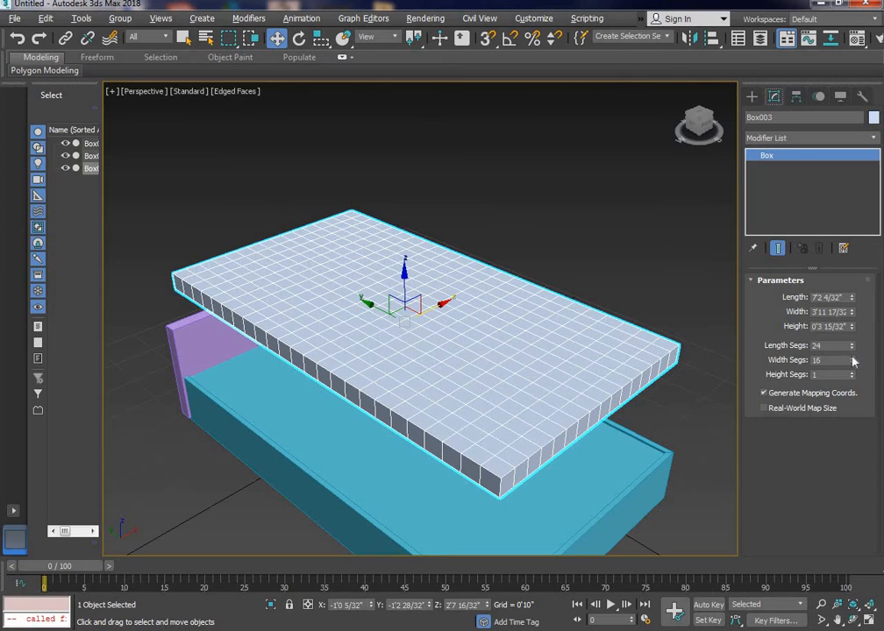
pyautogui.click(853, 345)
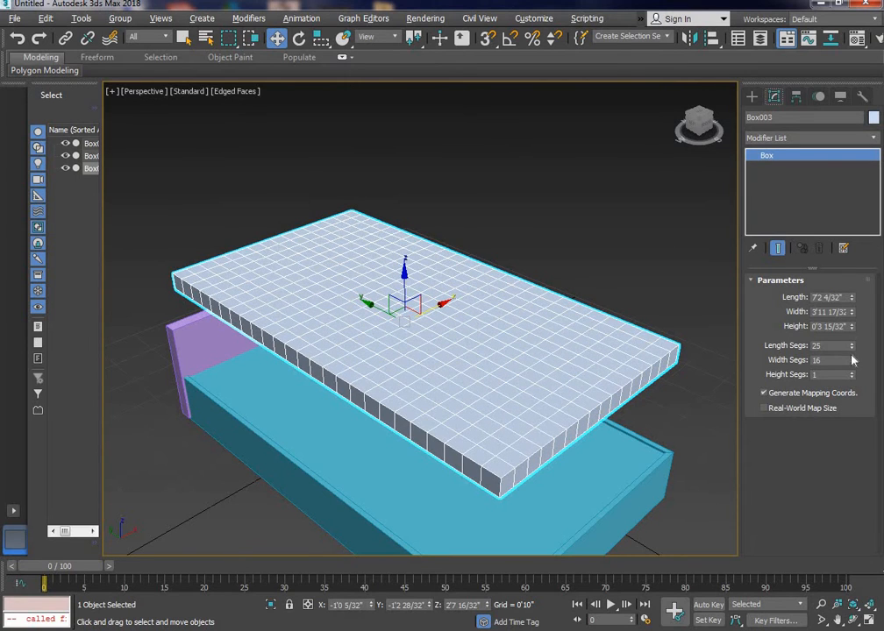
pyautogui.click(851, 364)
pyautogui.click(851, 364)
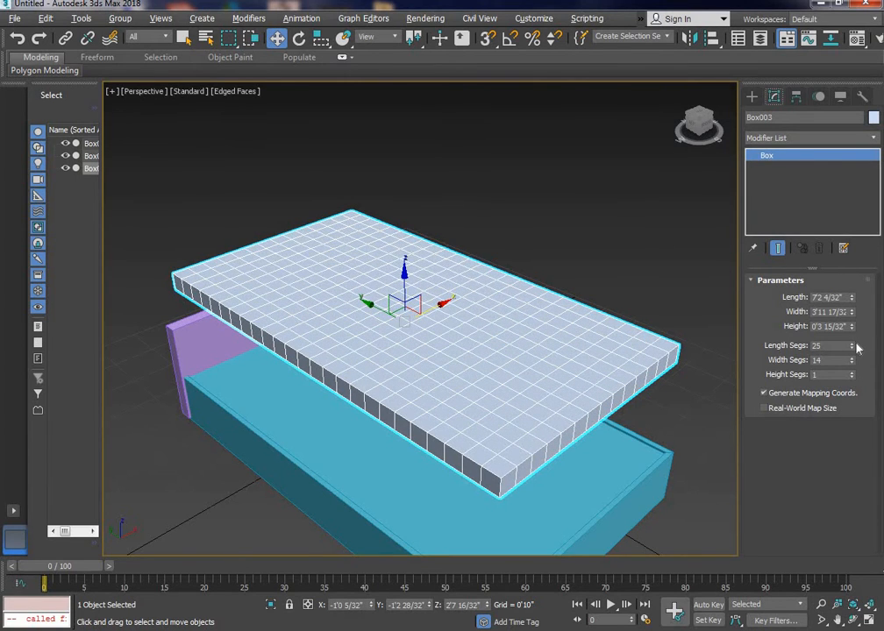
pyautogui.click(852, 349)
pyautogui.click(852, 349)
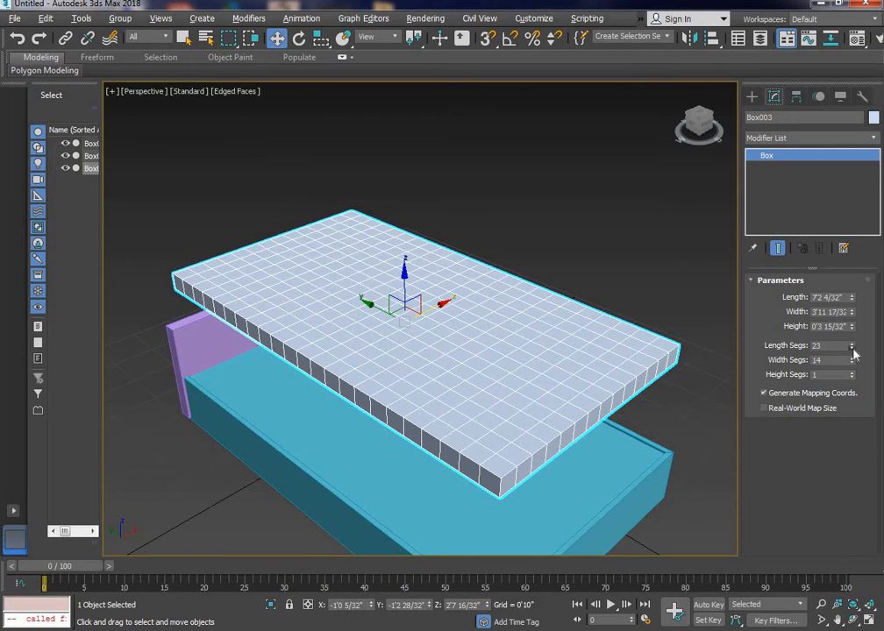
pyautogui.click(853, 358)
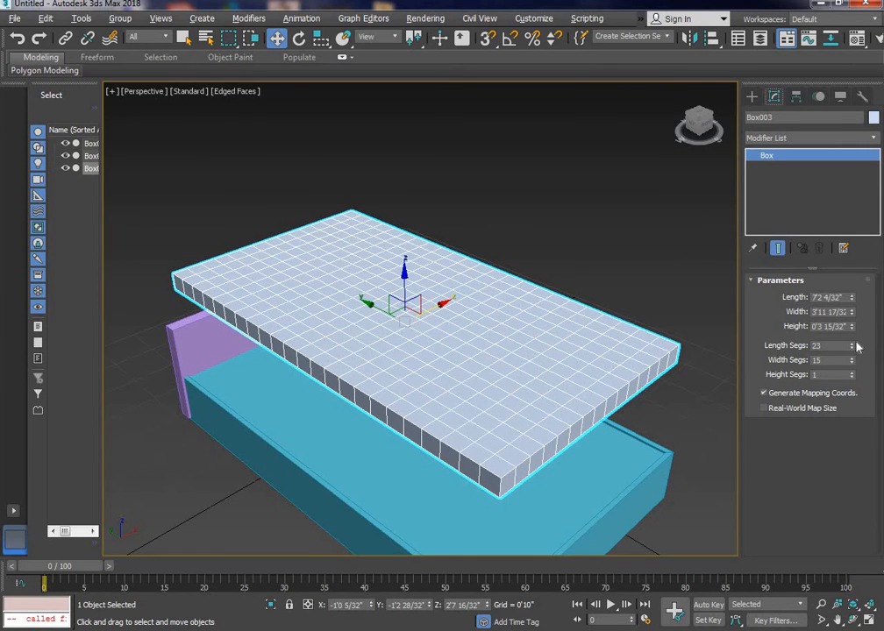
pyautogui.click(853, 363)
pyautogui.click(854, 363)
pyautogui.click(853, 363)
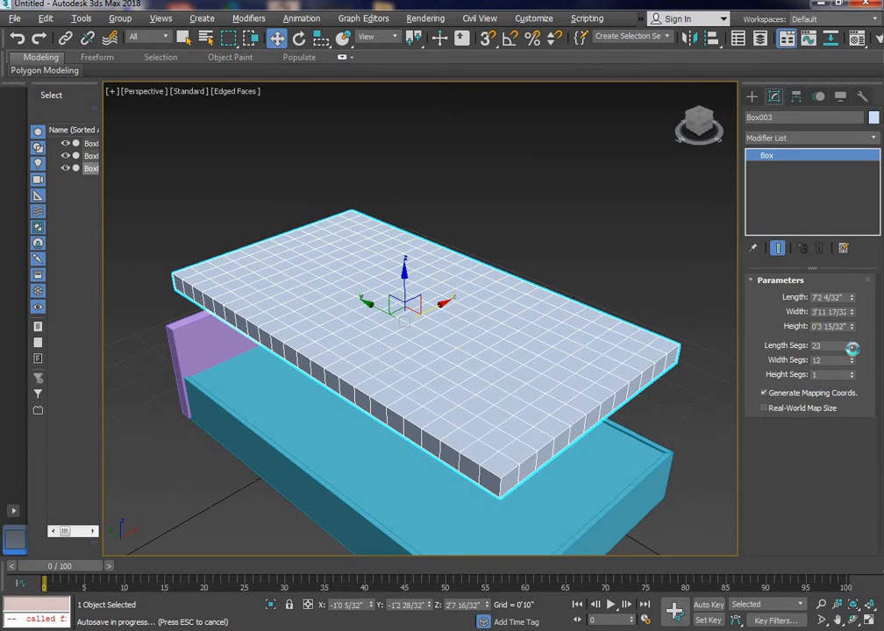
pyautogui.click(851, 349)
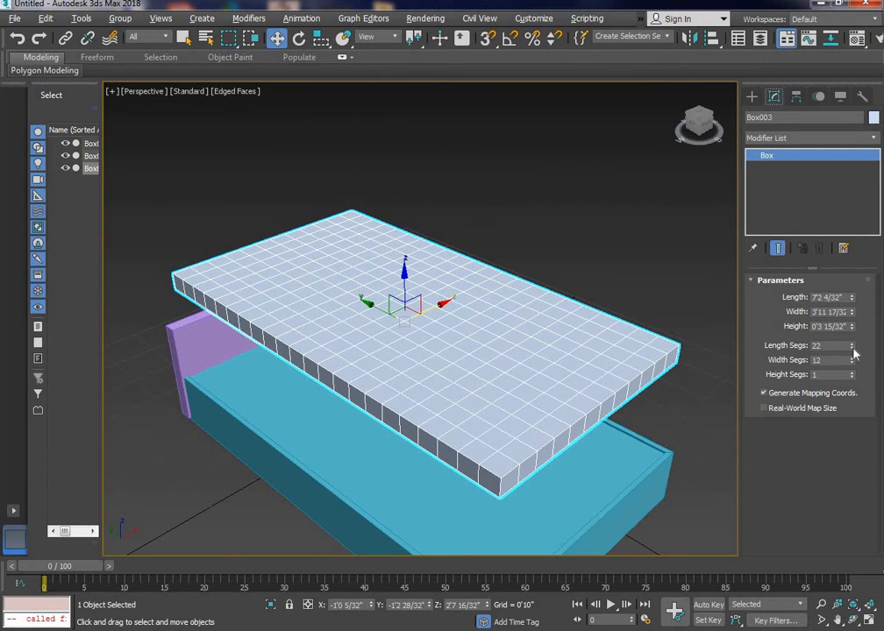
pyautogui.click(851, 349)
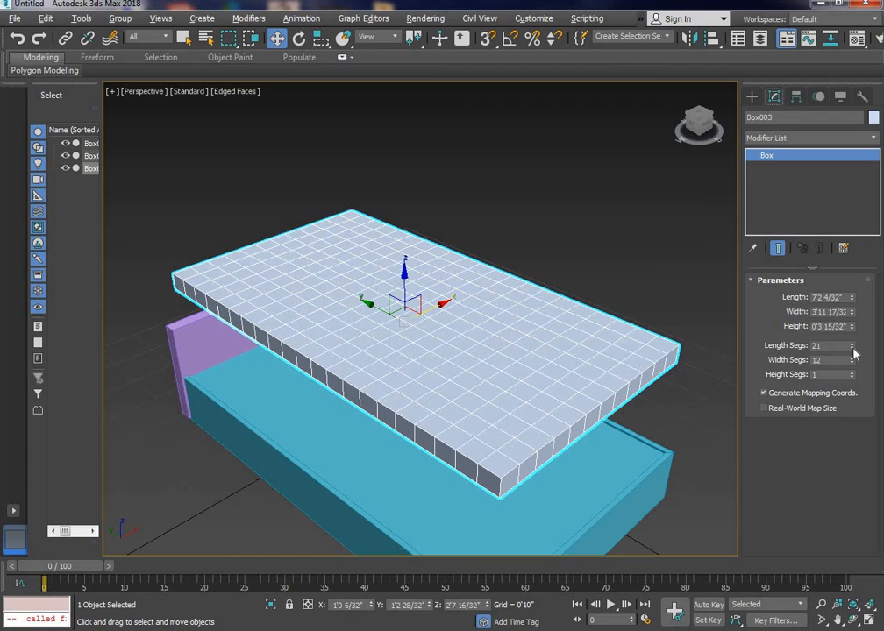
# - Convert the mattress box to an Editable Poly and enter vertex editing
pyautogui.rightClick(450, 279)
pyautogui.moveTo(578, 417)
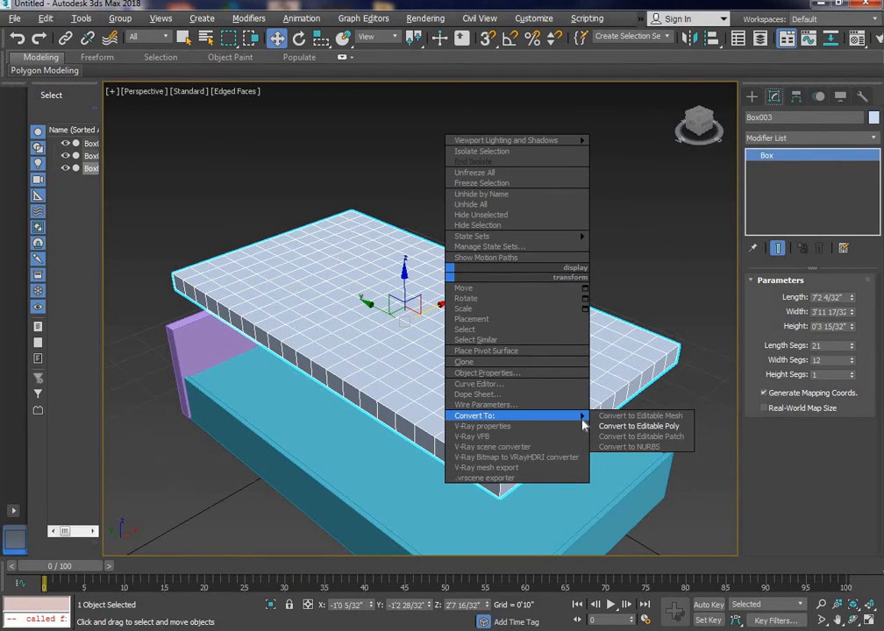
pyautogui.click(637, 426)
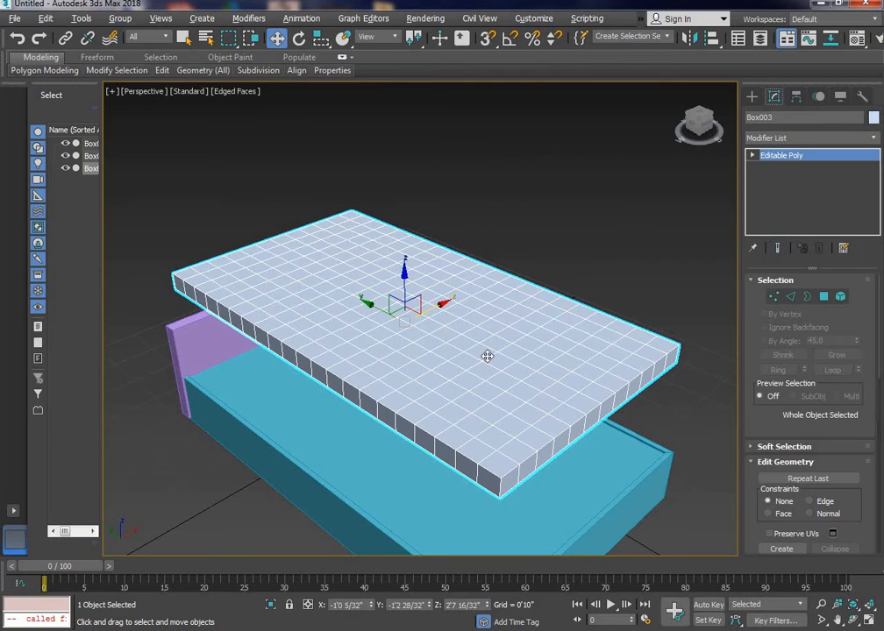
pyautogui.moveTo(504, 404); pyautogui.dragTo(631, 385, button='middle')
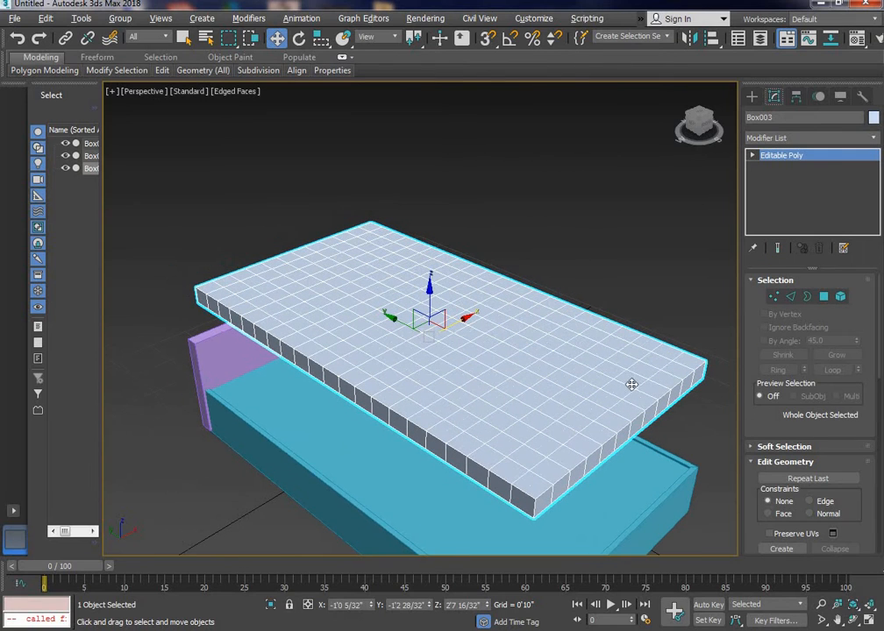
pyautogui.click(773, 297)
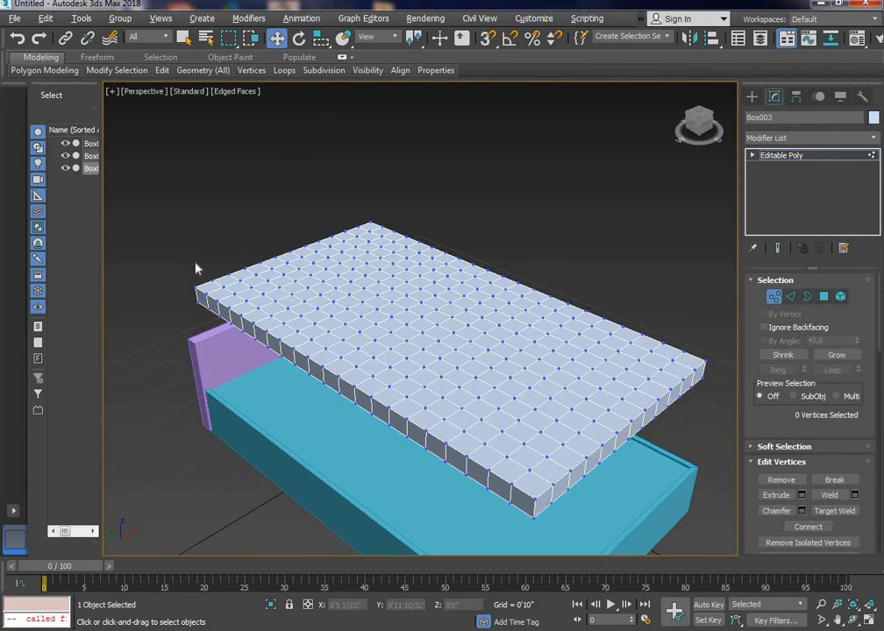
# - Select every second vertex along the mattress's top edge at the headboard end, from corner to corner
pyautogui.moveTo(196, 268); pyautogui.dragTo(211, 293, button='middle')
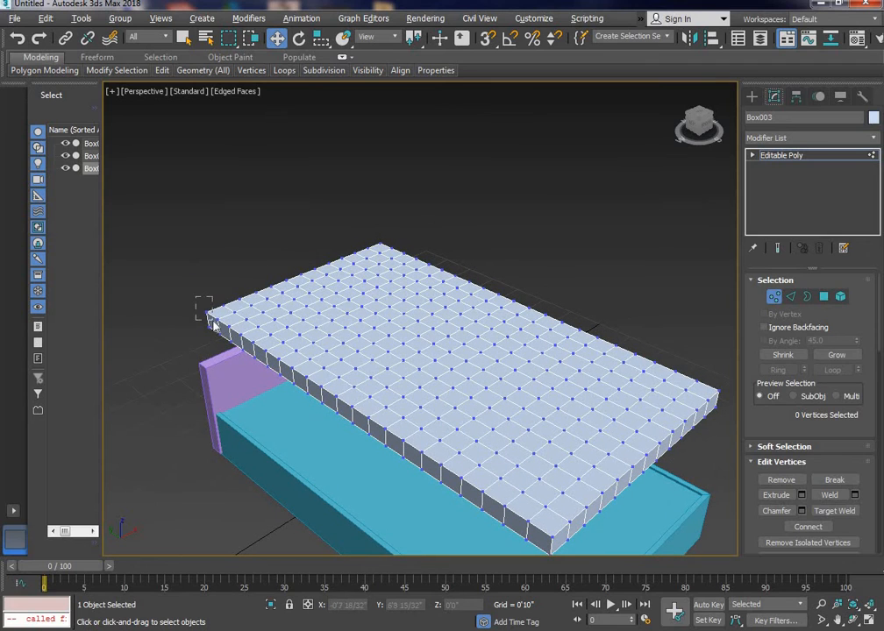
pyautogui.click(205, 310)
pyautogui.scroll(6, 235, 302)
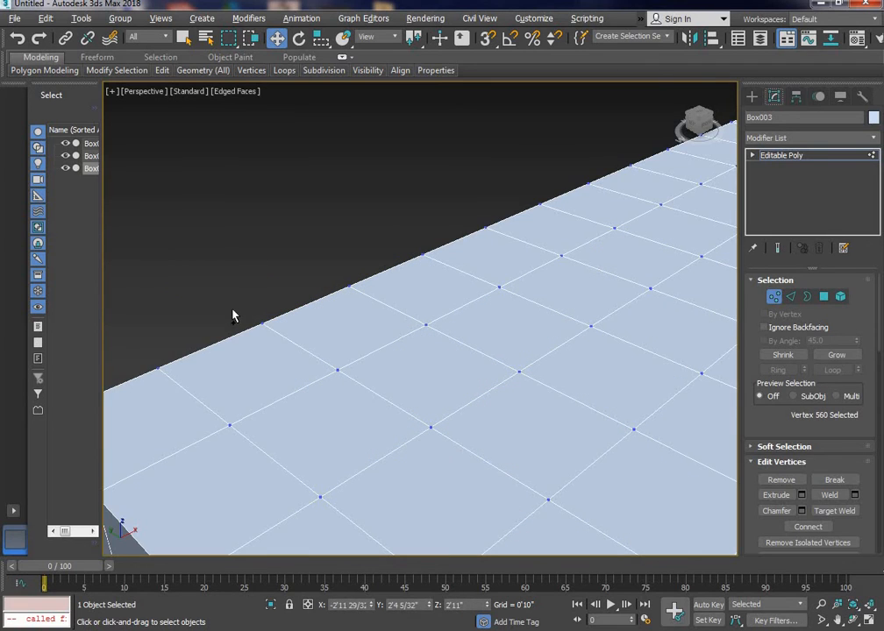
pyautogui.moveTo(232, 314); pyautogui.dragTo(287, 343)
pyautogui.keyDown('ctrl'); pyautogui.moveTo(397, 229); pyautogui.dragTo(434, 276); pyautogui.keyUp('ctrl')
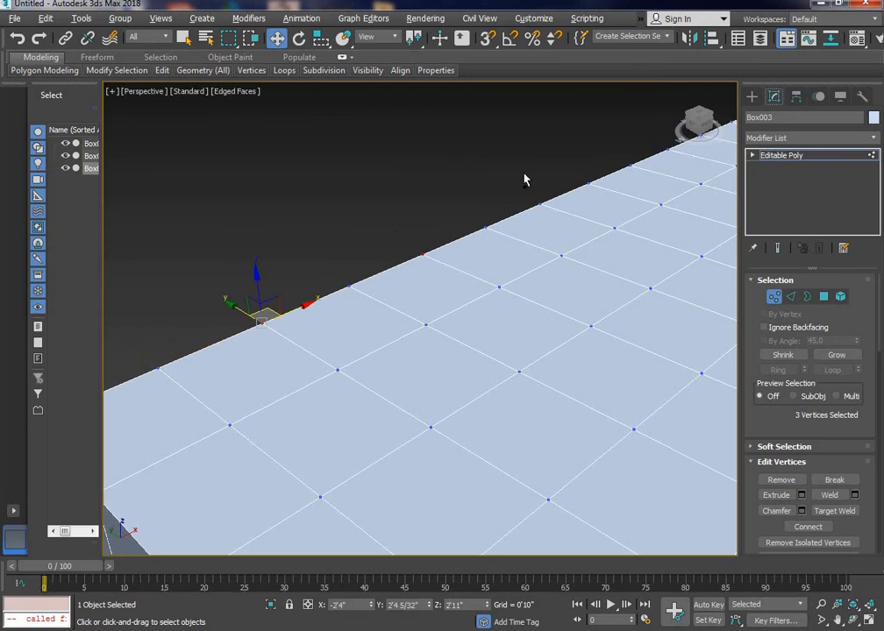
pyautogui.keyDown('ctrl'); pyautogui.moveTo(524, 176); pyautogui.dragTo(545, 214); pyautogui.keyUp('ctrl')
pyautogui.moveTo(492, 286); pyautogui.dragTo(403, 377, button='middle')
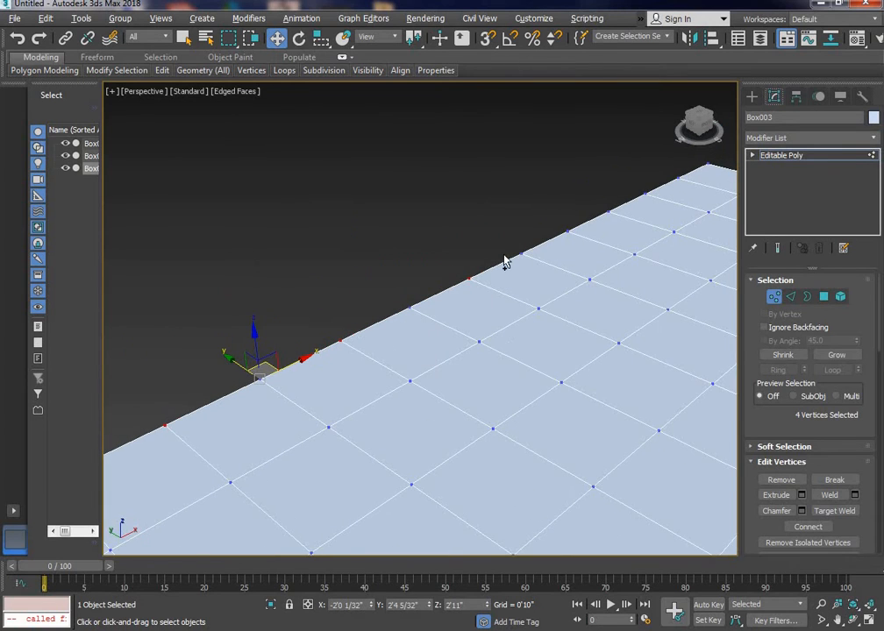
pyautogui.keyDown('ctrl'); pyautogui.moveTo(566, 243); pyautogui.dragTo(567, 243); pyautogui.keyUp('ctrl')
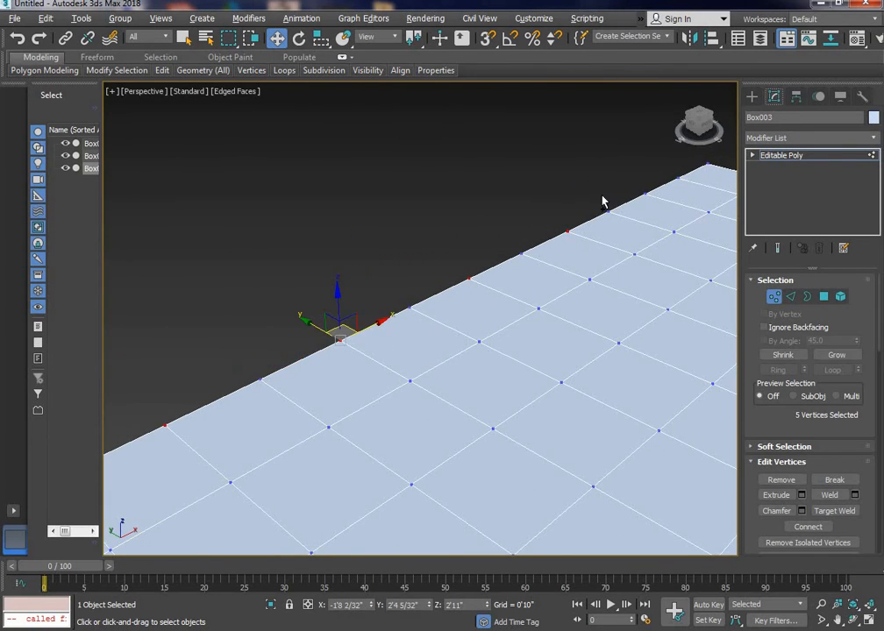
pyautogui.keyDown('ctrl'); pyautogui.click(691, 164); pyautogui.keyUp('ctrl')
pyautogui.keyDown('ctrl'); pyautogui.click(704, 181); pyautogui.keyUp('ctrl')
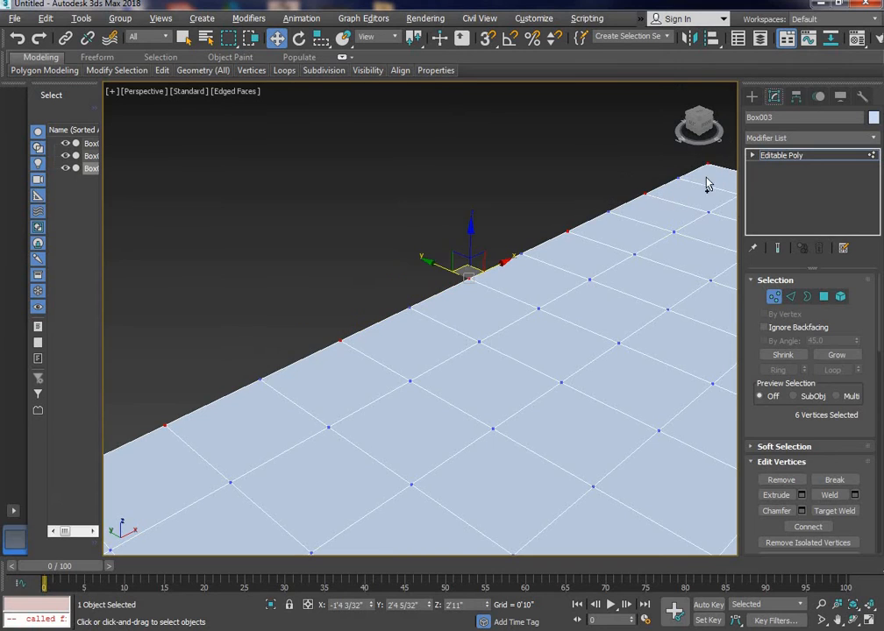
# - Add every second vertex of the mattress top's second row to the selection, offset by one from the edge row
pyautogui.scroll(-2, 559, 235)
pyautogui.scroll(-2, 489, 296)
pyautogui.scroll(1, 402, 316)
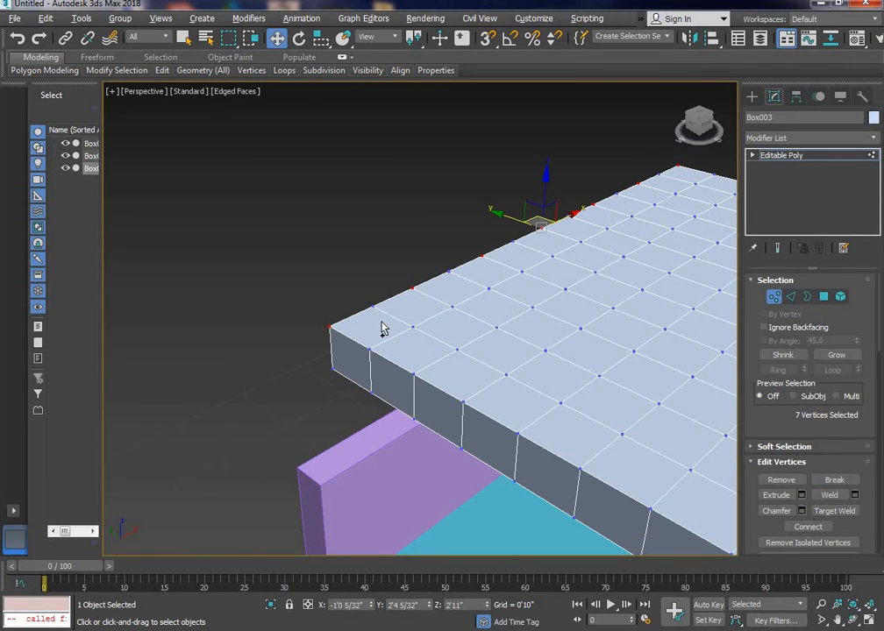
pyautogui.keyDown('ctrl'); pyautogui.click(411, 327); pyautogui.keyUp('ctrl')
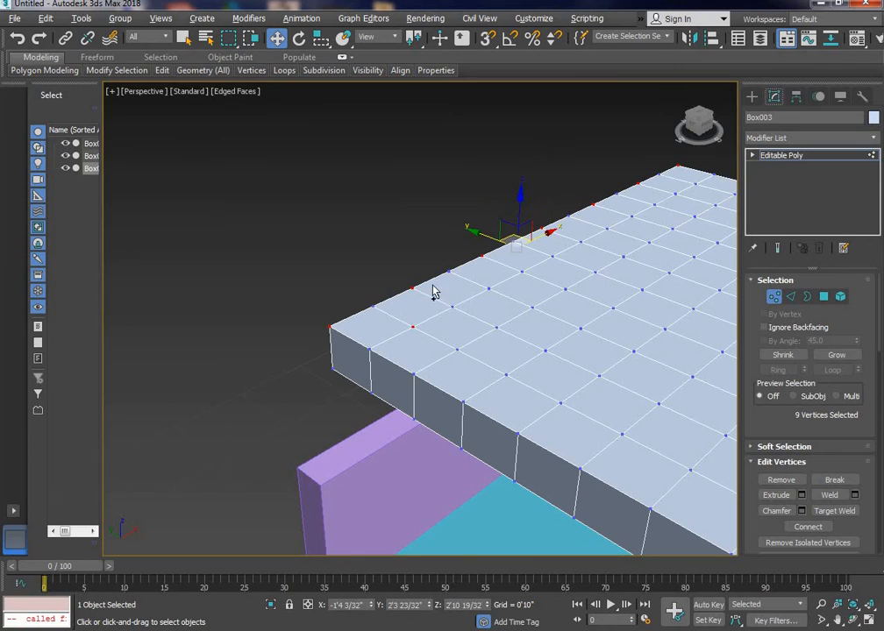
pyautogui.keyDown('ctrl'); pyautogui.click(487, 288); pyautogui.keyUp('ctrl')
pyautogui.keyDown('ctrl'); pyautogui.click(537, 259); pyautogui.keyUp('ctrl')
pyautogui.moveTo(543, 256); pyautogui.dragTo(488, 326, button='middle')
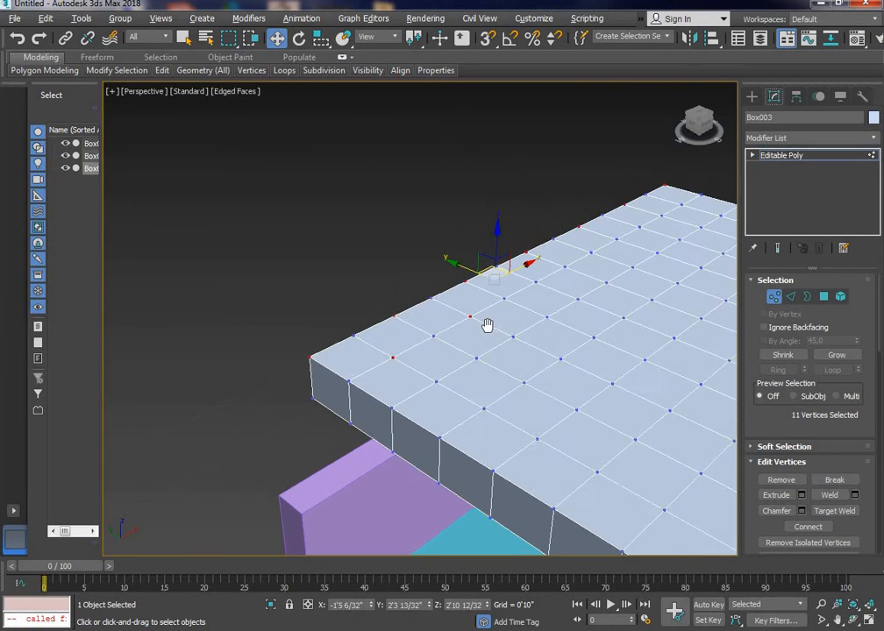
pyautogui.scroll(3, 503, 303)
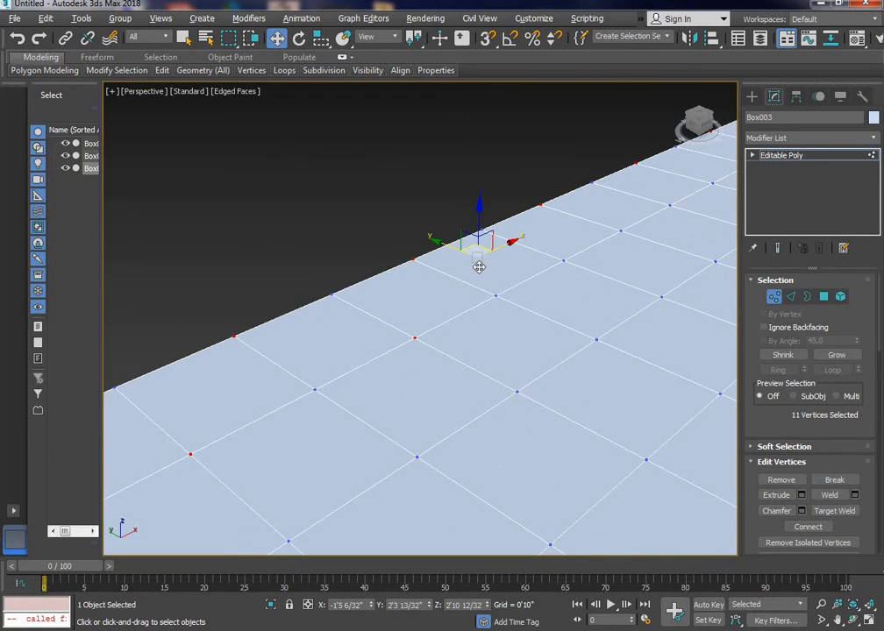
pyautogui.keyDown('ctrl'); pyautogui.click(564, 262); pyautogui.keyUp('ctrl')
pyautogui.moveTo(568, 272); pyautogui.dragTo(458, 339, button='middle')
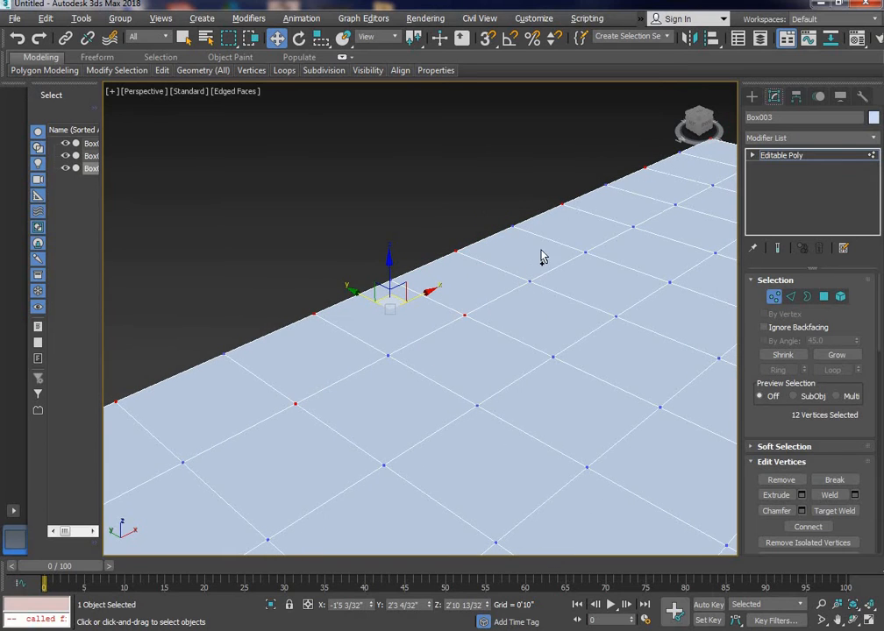
pyautogui.keyDown('ctrl'); pyautogui.moveTo(574, 245); pyautogui.dragTo(598, 278); pyautogui.keyUp('ctrl')
pyautogui.moveTo(598, 278); pyautogui.dragTo(361, 365, button='middle')
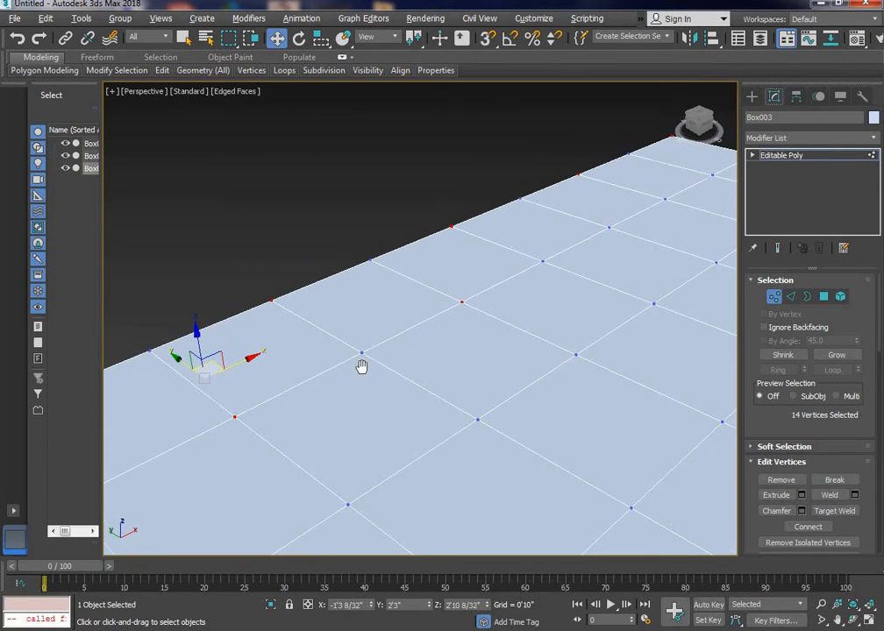
pyautogui.keyDown('ctrl'); pyautogui.moveTo(595, 193); pyautogui.dragTo(624, 263); pyautogui.keyUp('ctrl')
pyautogui.moveTo(473, 292); pyautogui.dragTo(325, 352, button='middle')
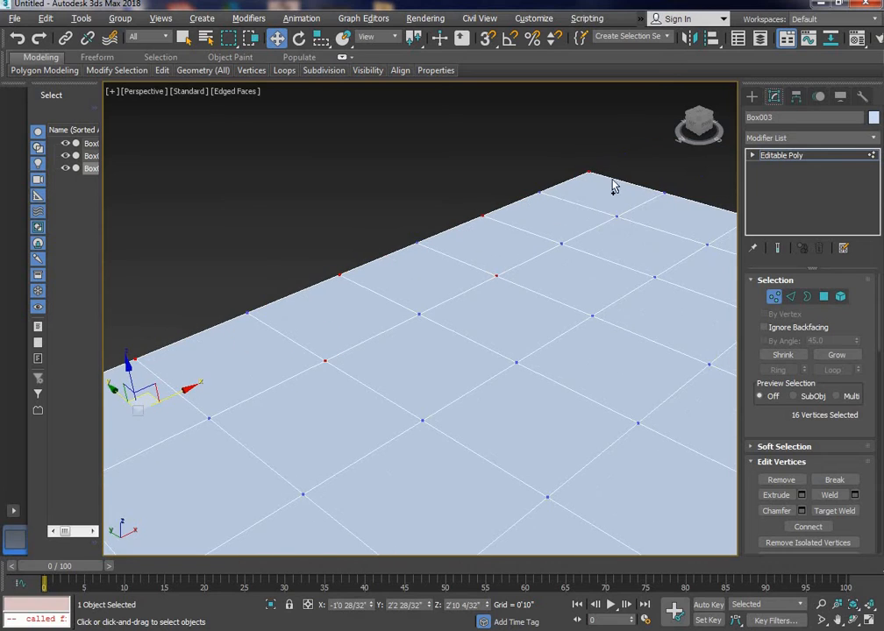
pyautogui.keyDown('ctrl'); pyautogui.moveTo(599, 205); pyautogui.dragTo(663, 217); pyautogui.keyUp('ctrl')
# - Add every second vertex of the mattress top's third row to the selection, aligned with those in the edge row
pyautogui.moveTo(610, 223); pyautogui.dragTo(469, 244, button='middle')
pyautogui.keyDown('ctrl'); pyautogui.moveTo(469, 244); pyautogui.dragTo(504, 267); pyautogui.keyUp('ctrl')
pyautogui.keyDown('ctrl'); pyautogui.moveTo(324, 308); pyautogui.dragTo(361, 347); pyautogui.keyUp('ctrl')
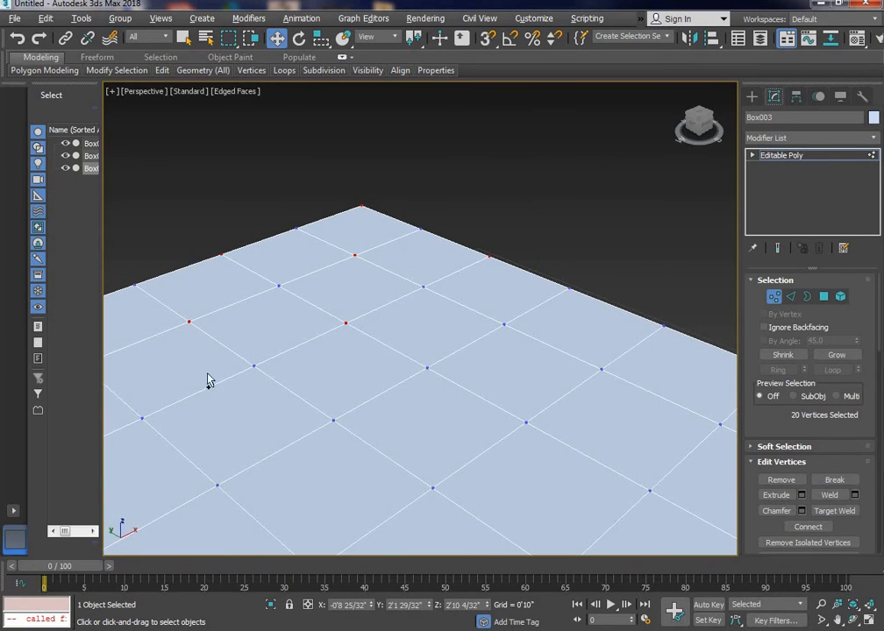
pyautogui.moveTo(367, 346); pyautogui.dragTo(469, 307, button='middle')
pyautogui.keyDown('ctrl'); pyautogui.moveTo(233, 374); pyautogui.dragTo(262, 408); pyautogui.keyUp('ctrl')
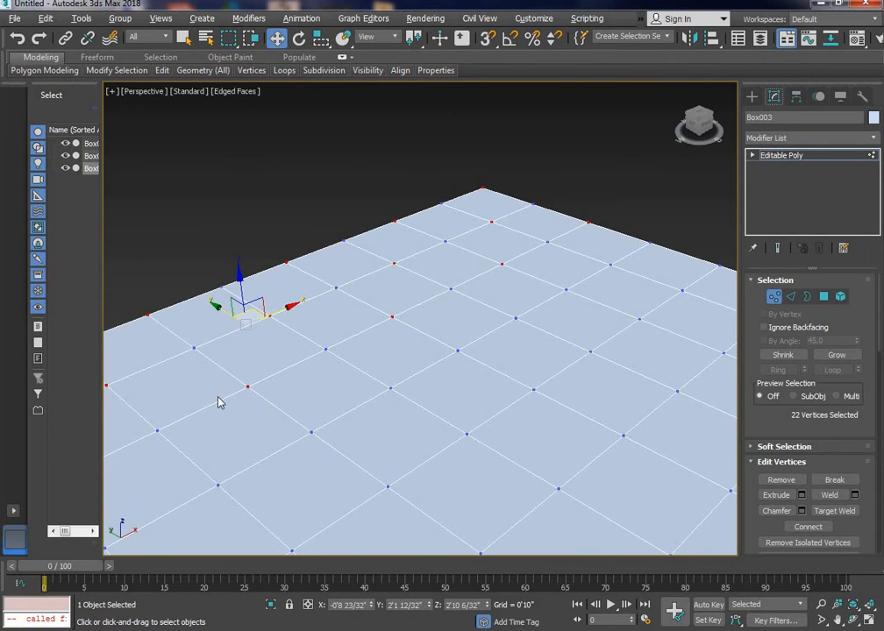
pyautogui.moveTo(219, 402); pyautogui.dragTo(438, 276, button='middle')
pyautogui.keyDown('ctrl'); pyautogui.moveTo(272, 393); pyautogui.dragTo(273, 393); pyautogui.keyUp('ctrl')
pyautogui.moveTo(326, 338); pyautogui.dragTo(468, 243, button='middle')
pyautogui.keyDown('ctrl'); pyautogui.moveTo(185, 320); pyautogui.dragTo(217, 392); pyautogui.keyUp('ctrl')
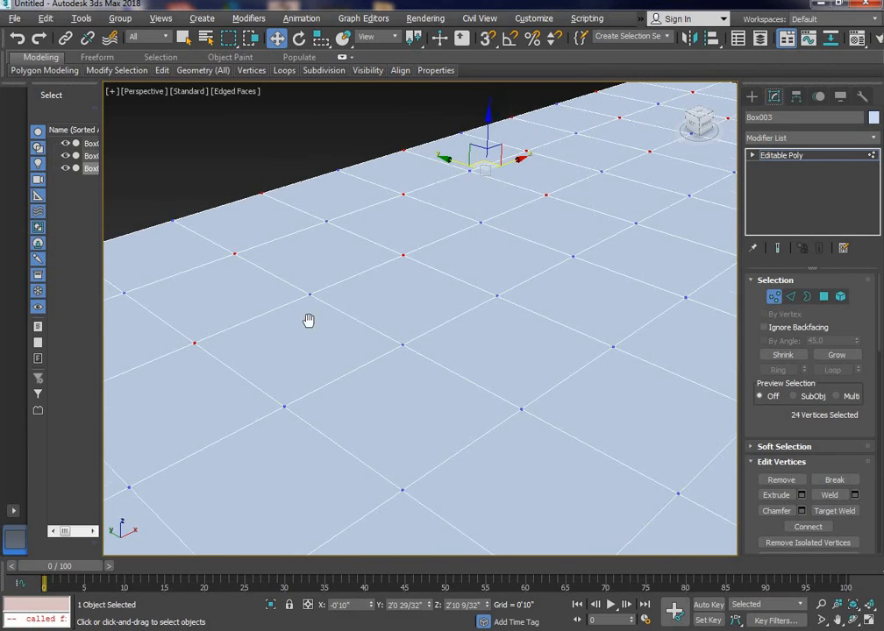
pyautogui.keyDown('alt'); pyautogui.moveTo(308, 319); pyautogui.dragTo(290, 288, button='middle'); pyautogui.keyUp('alt')
pyautogui.keyDown('ctrl'); pyautogui.moveTo(277, 287); pyautogui.dragTo(292, 312); pyautogui.keyUp('ctrl')
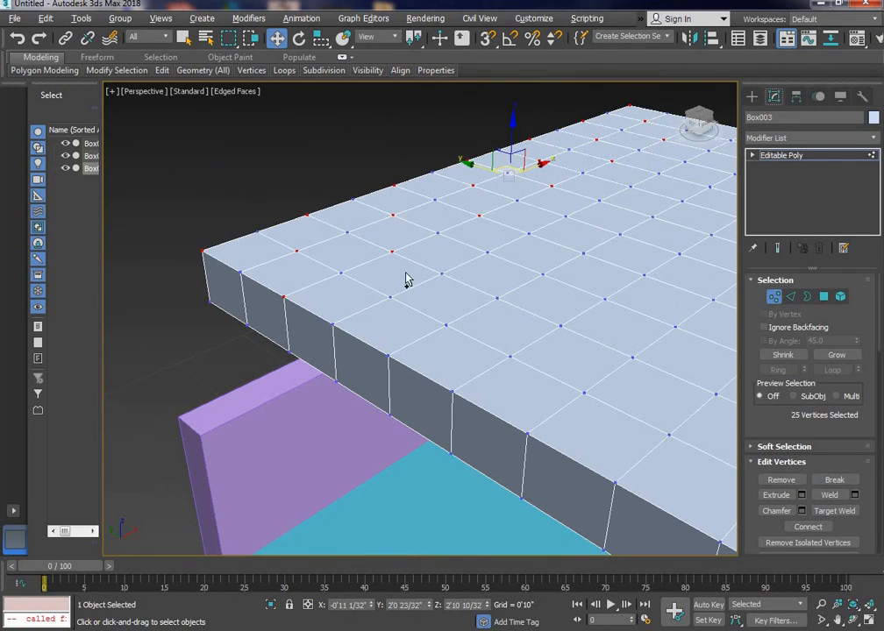
# - Add every second vertex of the mattress top's fourth row to the selection, offset by one from the third row
pyautogui.keyDown('ctrl'); pyautogui.moveTo(387, 274); pyautogui.dragTo(405, 313); pyautogui.keyUp('ctrl')
pyautogui.keyDown('ctrl'); pyautogui.click(487, 254); pyautogui.keyUp('ctrl')
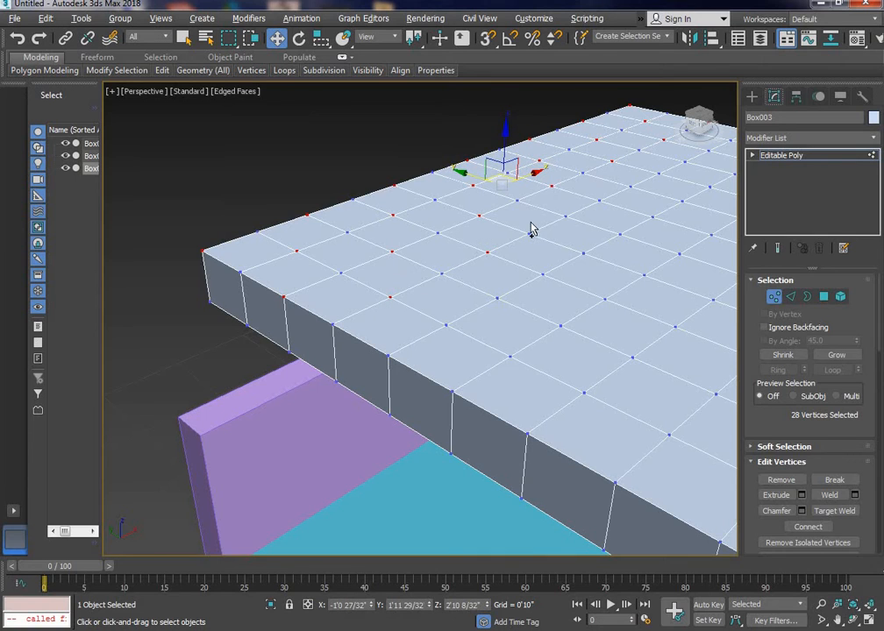
pyautogui.keyDown('ctrl'); pyautogui.click(566, 216); pyautogui.keyUp('ctrl')
pyautogui.keyDown('ctrl'); pyautogui.click(630, 186); pyautogui.keyUp('ctrl')
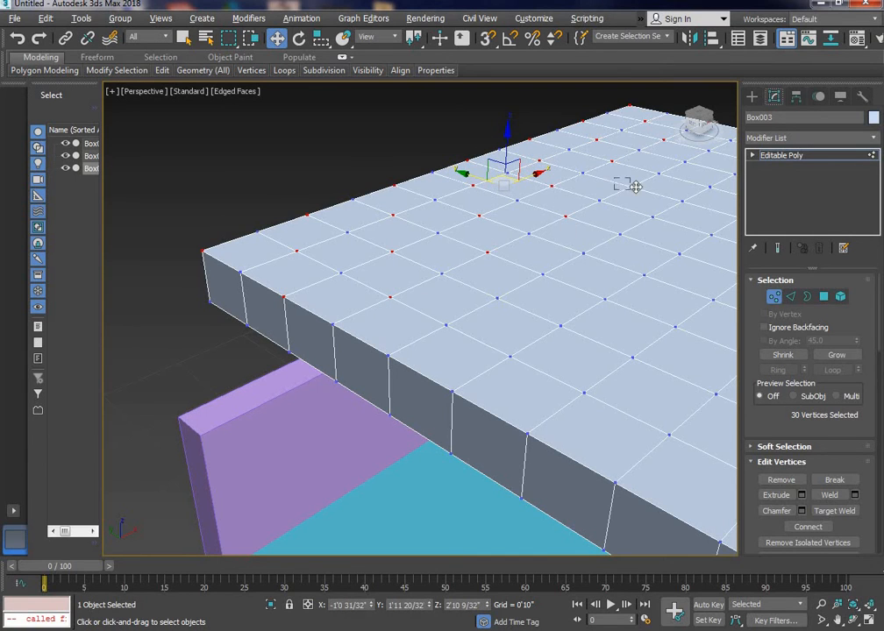
pyautogui.moveTo(522, 227); pyautogui.dragTo(379, 309, button='middle')
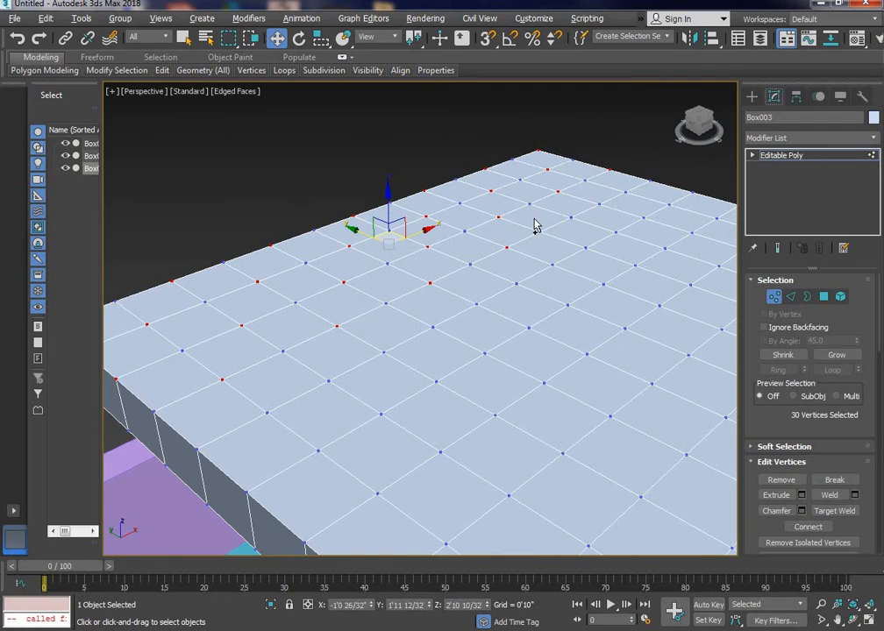
pyautogui.keyDown('ctrl'); pyautogui.moveTo(567, 204); pyautogui.dragTo(580, 227); pyautogui.keyUp('ctrl')
# - Add every second vertex of the mattress top's fifth row to the selection, aligned with those in the third row
pyautogui.keyDown('ctrl'); pyautogui.moveTo(613, 183); pyautogui.dragTo(657, 230); pyautogui.keyUp('ctrl')
pyautogui.keyDown('ctrl'); pyautogui.click(693, 193); pyautogui.keyUp('ctrl')
pyautogui.keyDown('ctrl'); pyautogui.moveTo(575, 237); pyautogui.dragTo(600, 261); pyautogui.keyUp('ctrl')
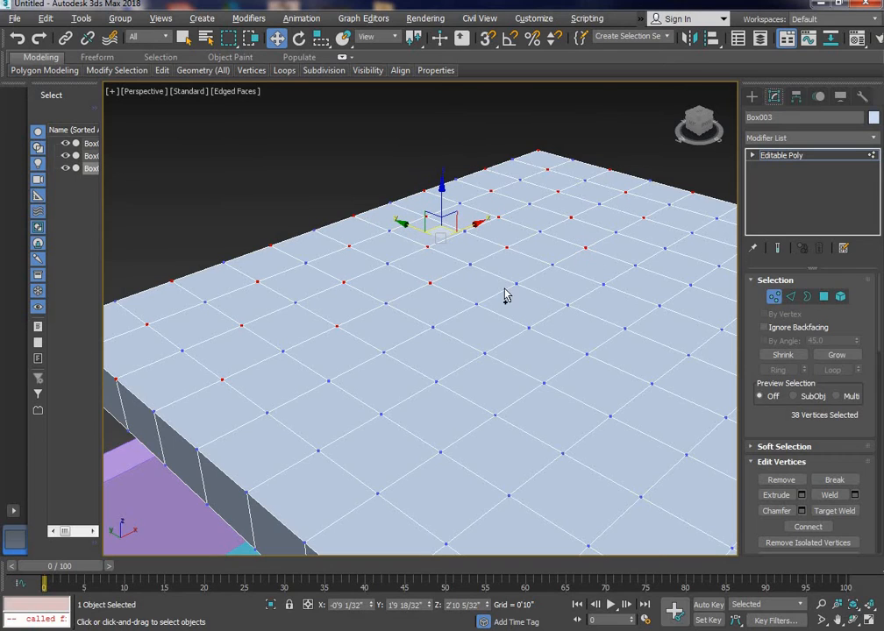
pyautogui.keyDown('ctrl'); pyautogui.moveTo(504, 273); pyautogui.dragTo(526, 302); pyautogui.keyUp('ctrl')
pyautogui.keyDown('ctrl'); pyautogui.moveTo(412, 318); pyautogui.dragTo(441, 342); pyautogui.keyUp('ctrl')
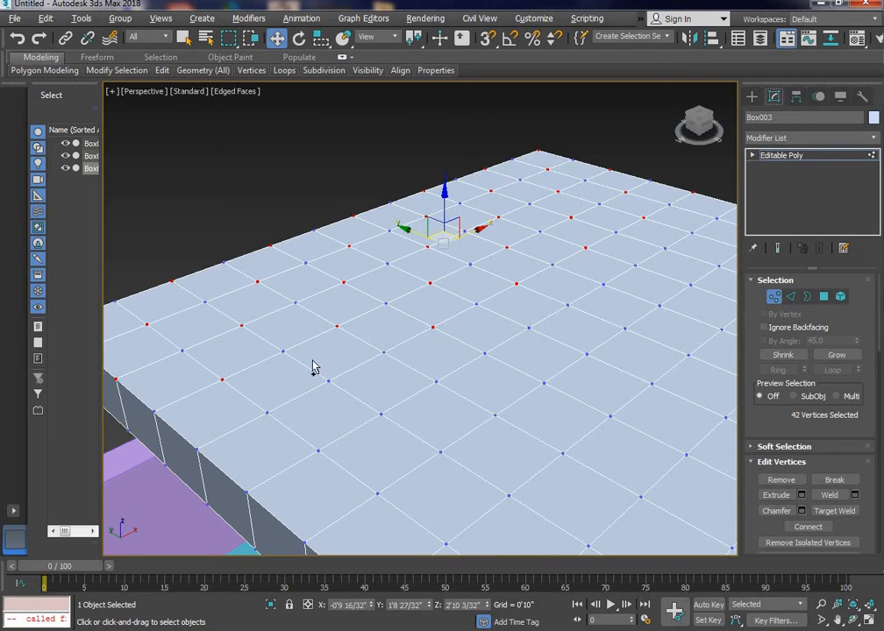
pyautogui.keyDown('ctrl'); pyautogui.moveTo(313, 367); pyautogui.dragTo(357, 460); pyautogui.keyUp('ctrl')
# - Add every second vertex of the mattress top's sixth row to the selection, offset by one from the fifth row
pyautogui.keyDown('ctrl'); pyautogui.click(195, 449); pyautogui.keyUp('ctrl')
pyautogui.keyDown('ctrl'); pyautogui.moveTo(426, 373); pyautogui.dragTo(463, 393); pyautogui.keyUp('ctrl')
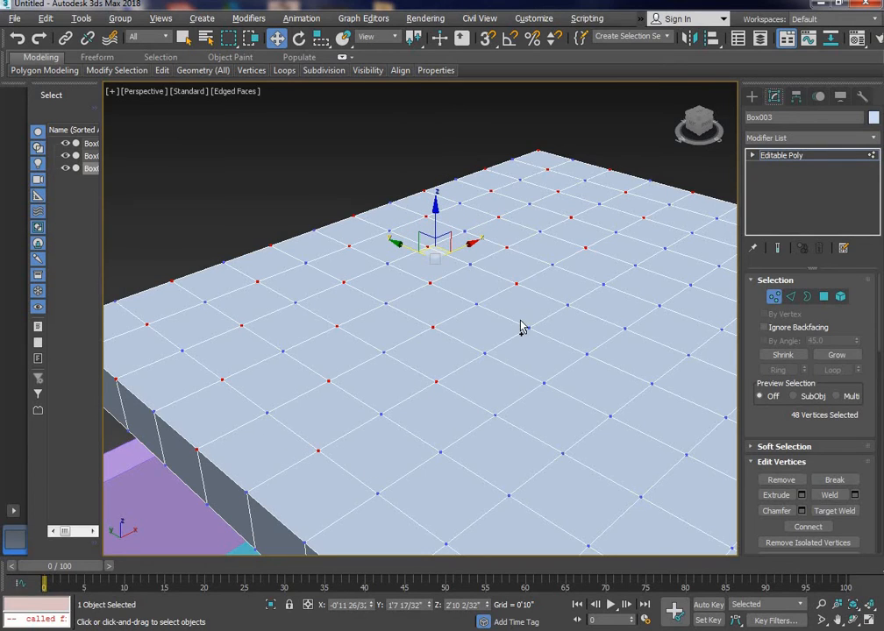
pyautogui.keyDown('ctrl'); pyautogui.moveTo(524, 314); pyautogui.dragTo(547, 335); pyautogui.keyUp('ctrl')
pyautogui.keyDown('ctrl'); pyautogui.moveTo(594, 265); pyautogui.dragTo(619, 290); pyautogui.keyUp('ctrl')
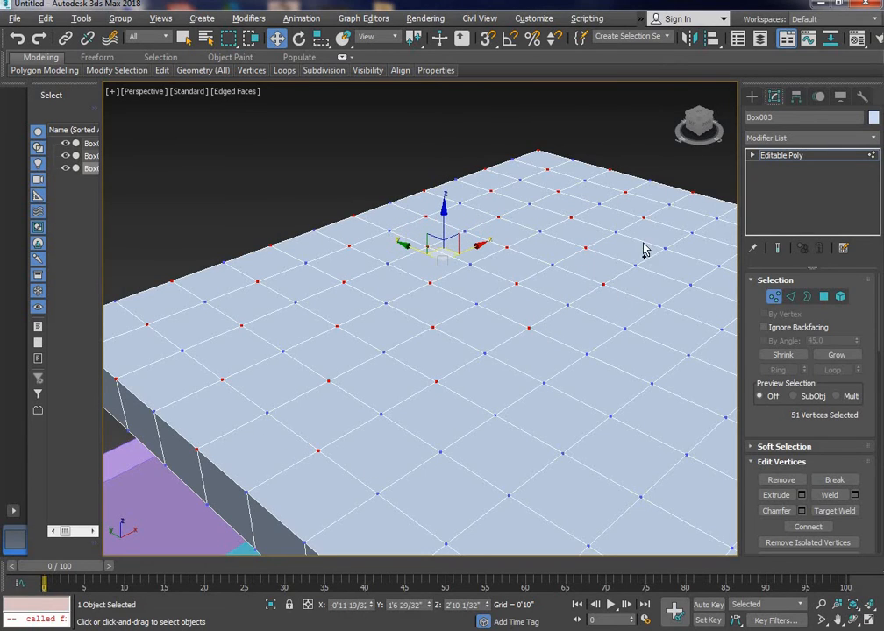
pyautogui.keyDown('ctrl'); pyautogui.moveTo(649, 231); pyautogui.dragTo(676, 261); pyautogui.keyUp('ctrl')
pyautogui.keyDown('ctrl'); pyautogui.moveTo(701, 208); pyautogui.dragTo(724, 226); pyautogui.keyUp('ctrl')
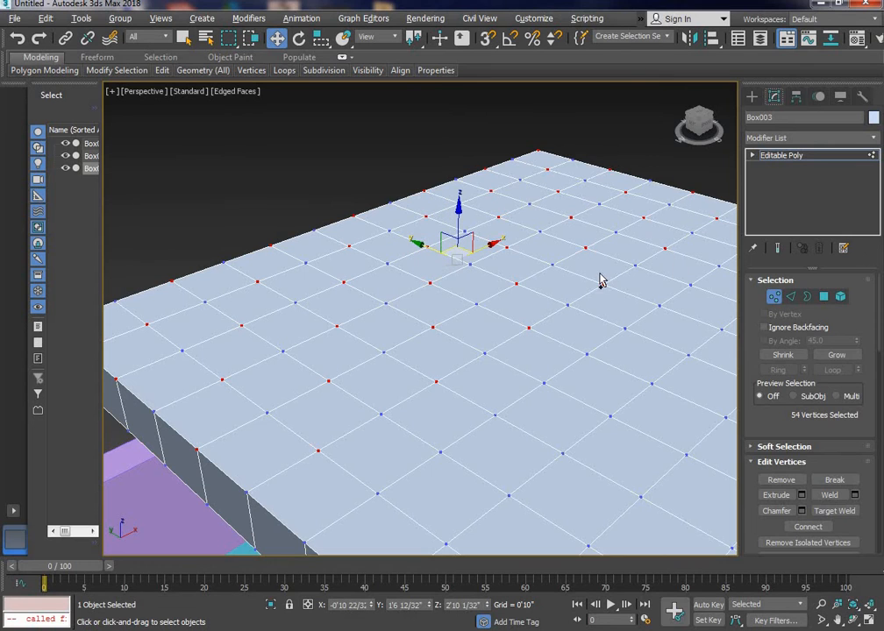
# - Continue the checkerboard vertex selection over all remaining rows of the mattress top, down to the foot end
pyautogui.scroll(4, 297, 426)
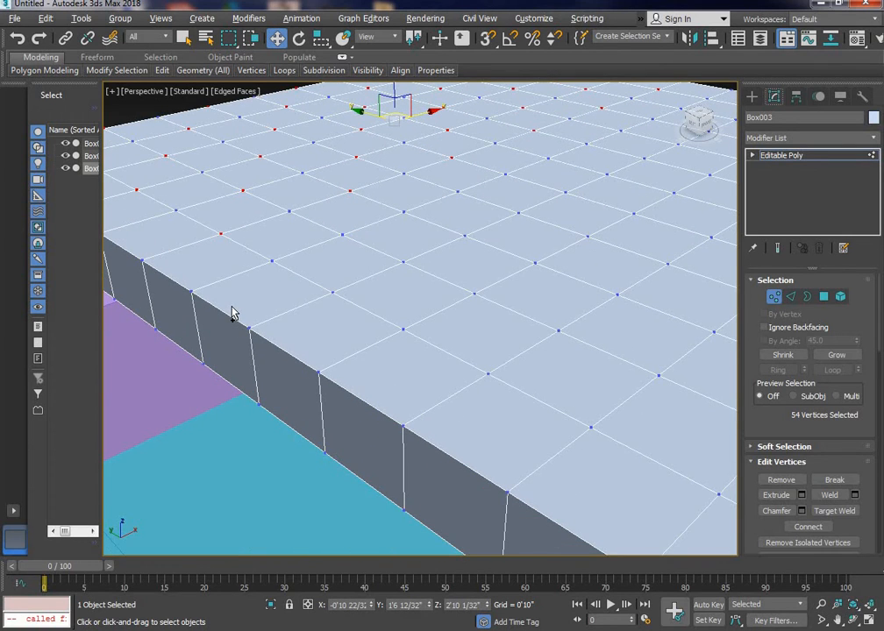
pyautogui.scroll(-2, 228, 316)
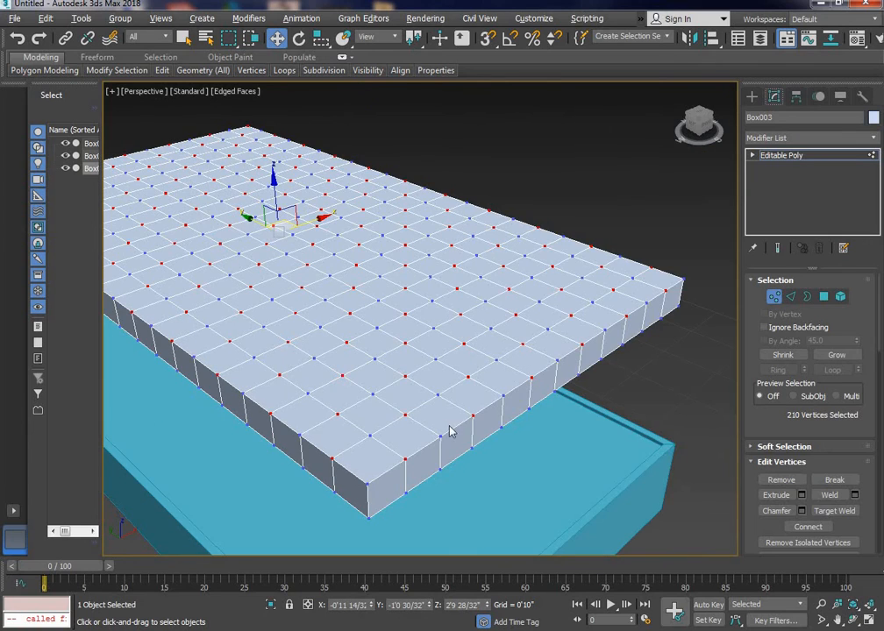
pyautogui.scroll(-3, 483, 438)
pyautogui.moveTo(297, 313); pyautogui.dragTo(401, 401, button='middle')
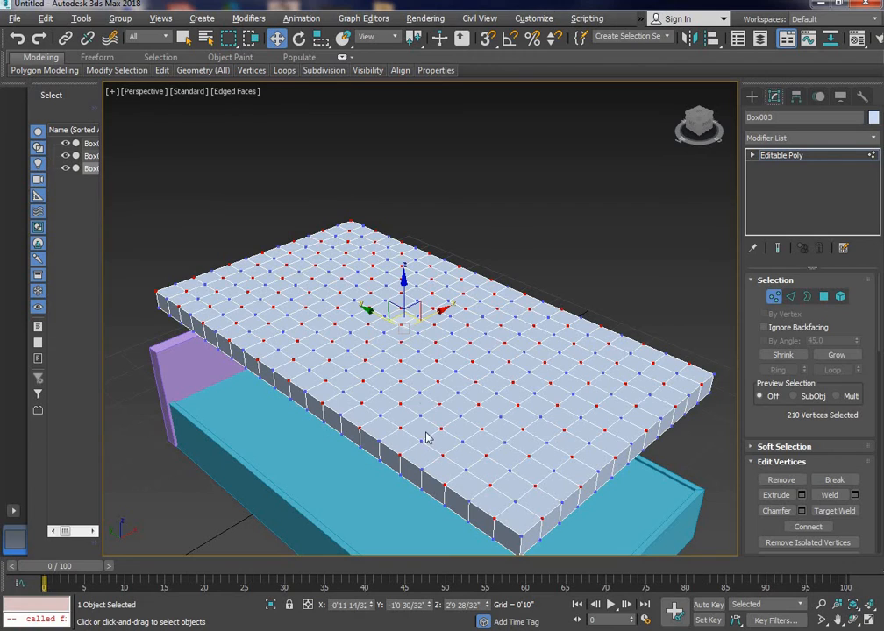
# - Extrude the selected vertices into the mattress with a height of -0'1 23/32" and a width of 0'1 11/32"
pyautogui.rightClick(404, 317)
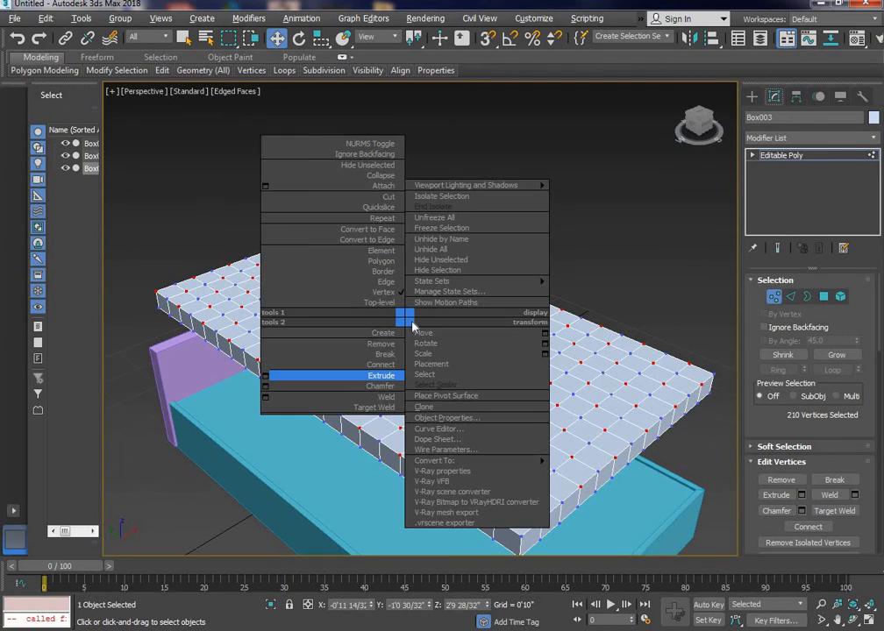
pyautogui.click(265, 379)
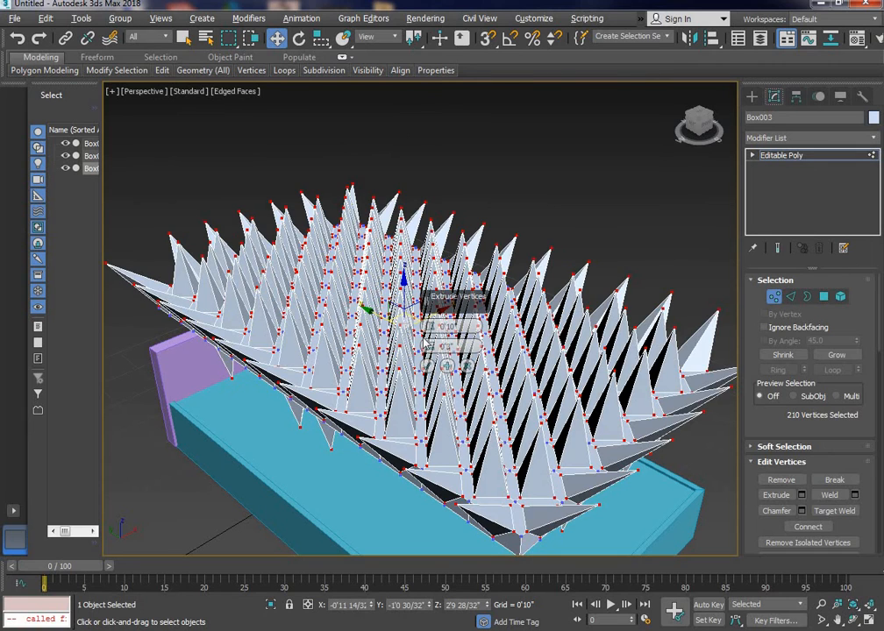
pyautogui.moveTo(441, 307); pyautogui.dragTo(564, 191)
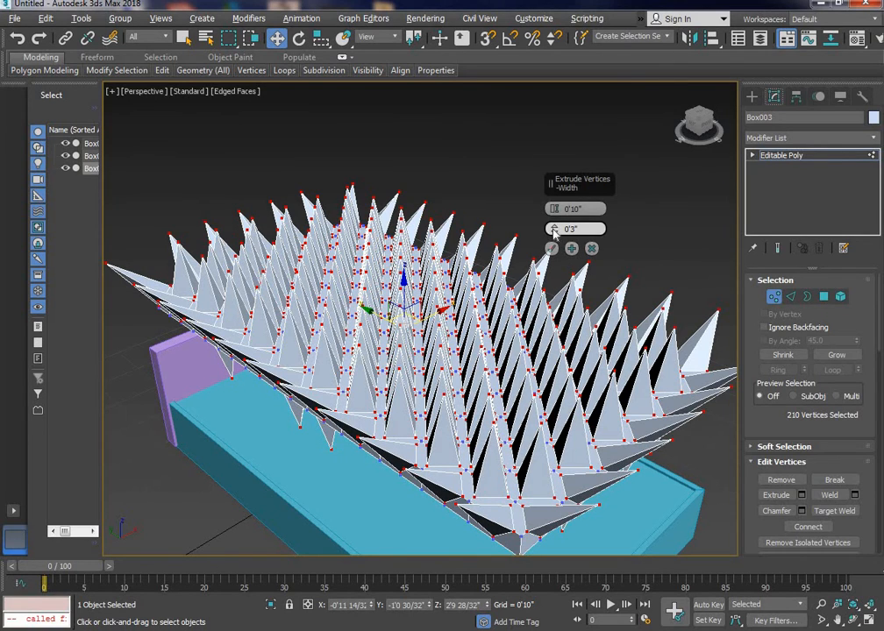
pyautogui.moveTo(554, 210)
pyautogui.mouseDown()
pyautogui.moveTo(552, 251)
pyautogui.moveTo(554, 221)
pyautogui.moveTo(554, 230)
pyautogui.mouseUp()
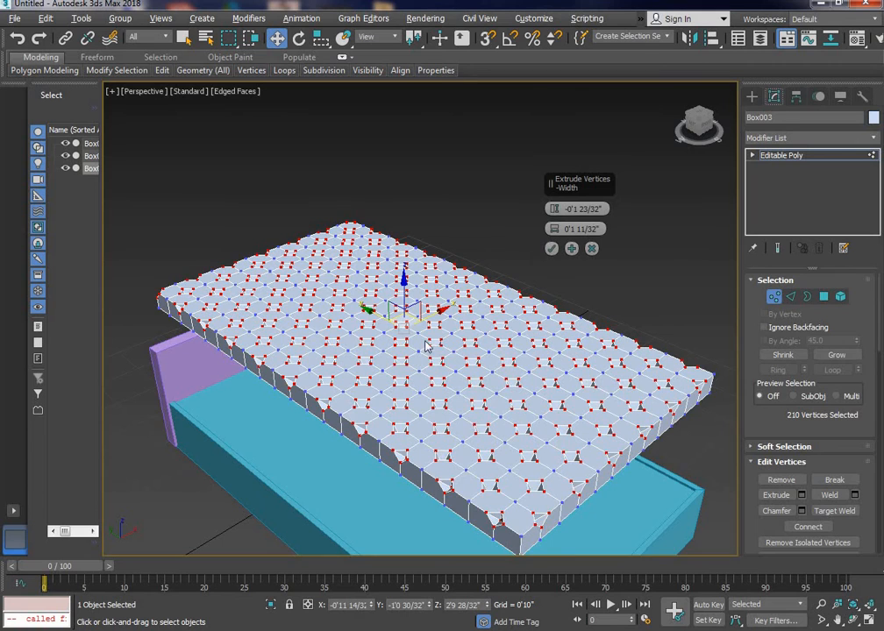
# - Narrow the vertex extrusion to a width of 0'0 19/32", deepen its height to -0'2 30/32" and apply it
pyautogui.scroll(3, 399, 362)
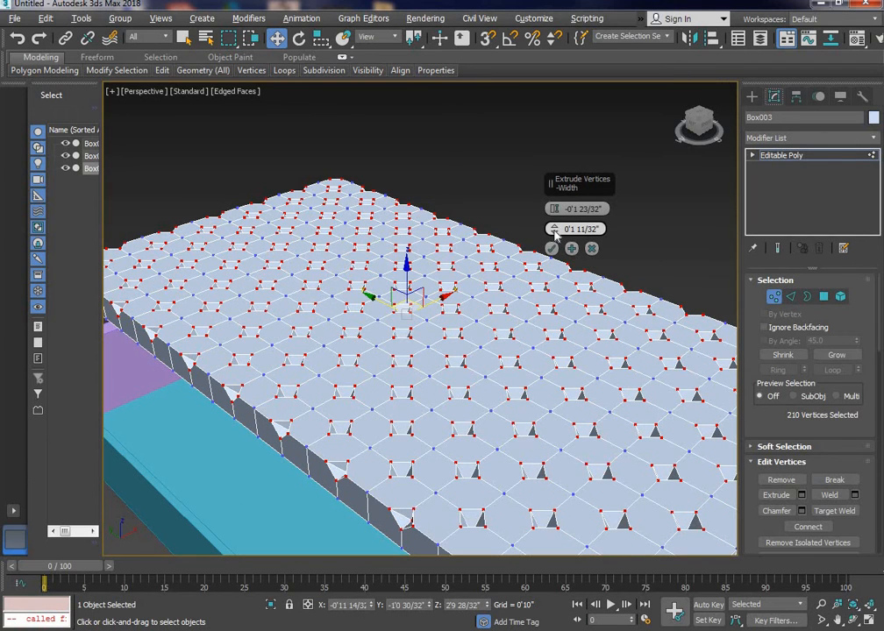
pyautogui.moveTo(554, 235); pyautogui.dragTo(553, 236)
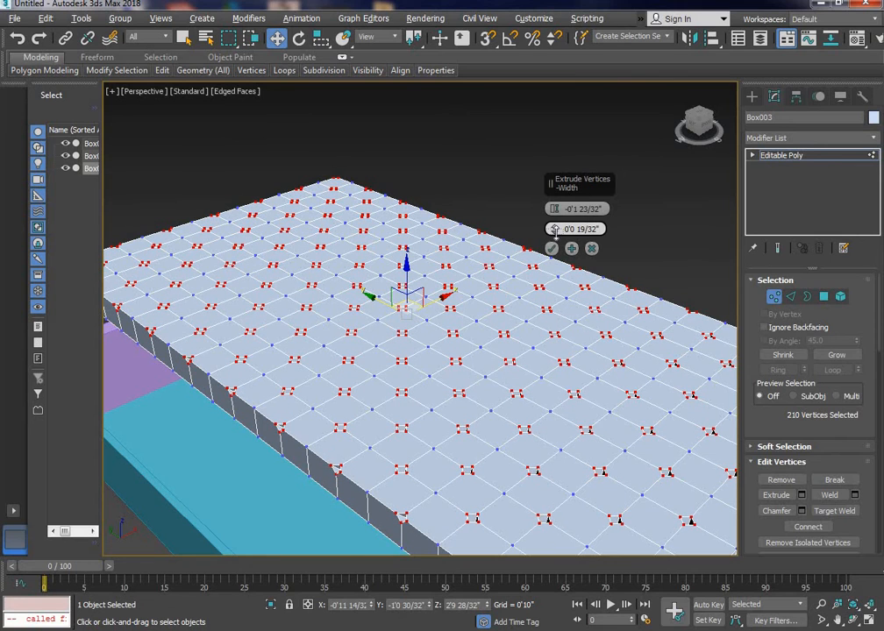
pyautogui.scroll(5, 391, 443)
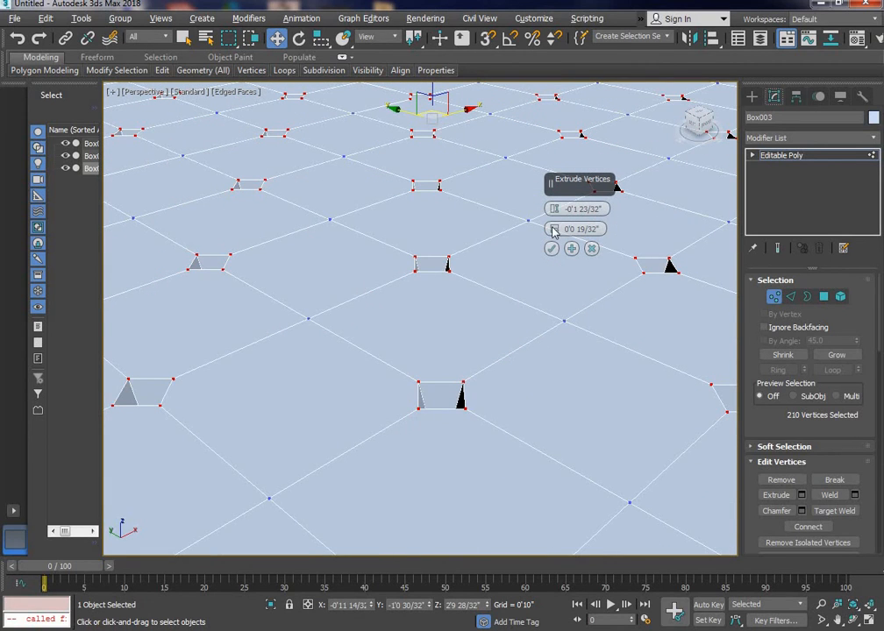
pyautogui.moveTo(557, 214)
pyautogui.mouseDown()
pyautogui.moveTo(562, 196)
pyautogui.moveTo(562, 220)
pyautogui.mouseUp()
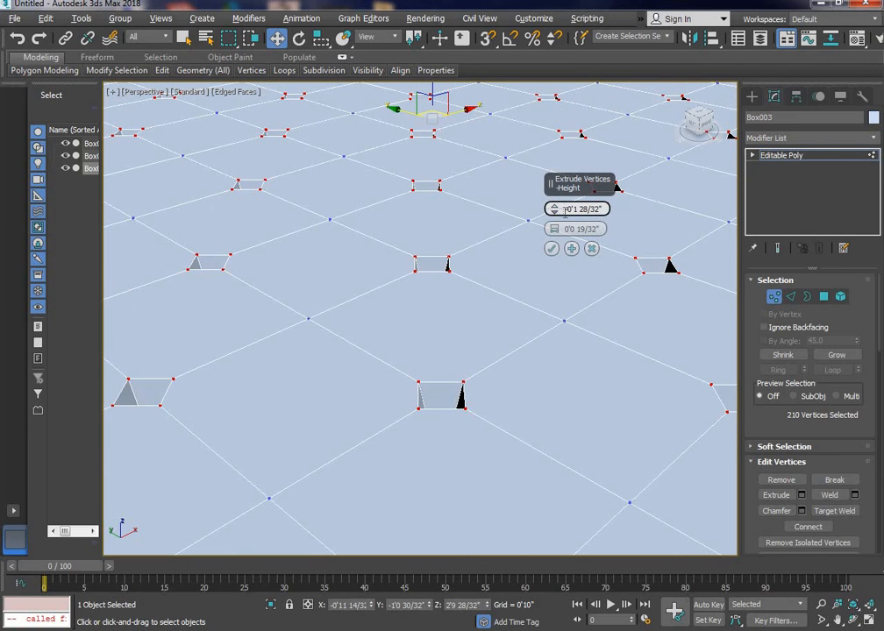
pyautogui.scroll(-3, 463, 299)
pyautogui.scroll(-3, 463, 298)
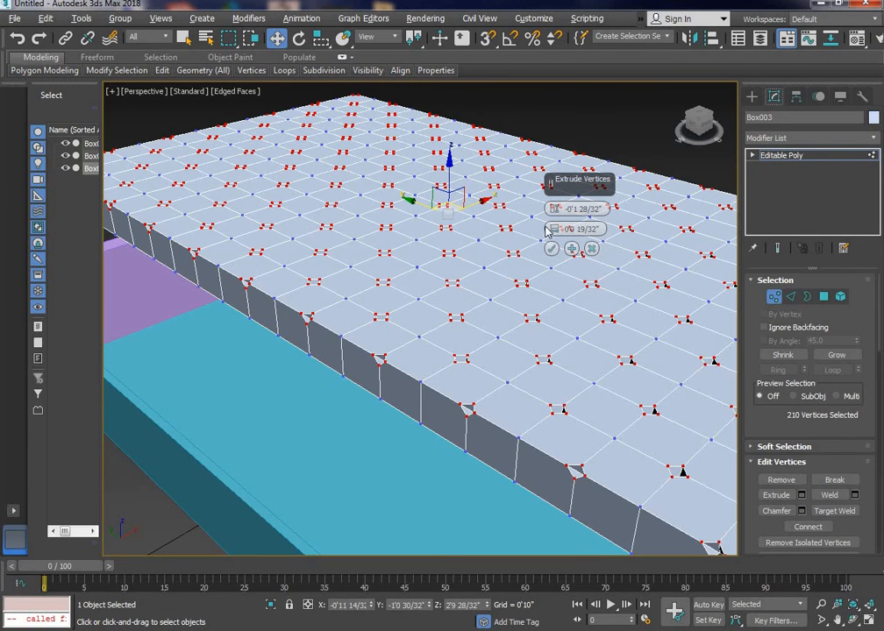
pyautogui.moveTo(558, 216)
pyautogui.mouseDown()
pyautogui.moveTo(555, 223)
pyautogui.moveTo(553, 214)
pyautogui.mouseUp()
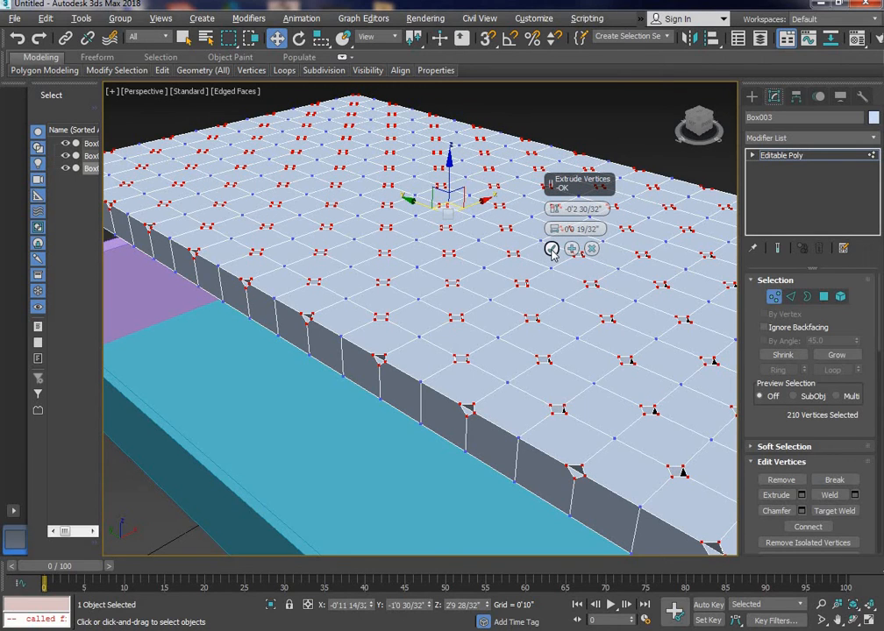
pyautogui.click(552, 249)
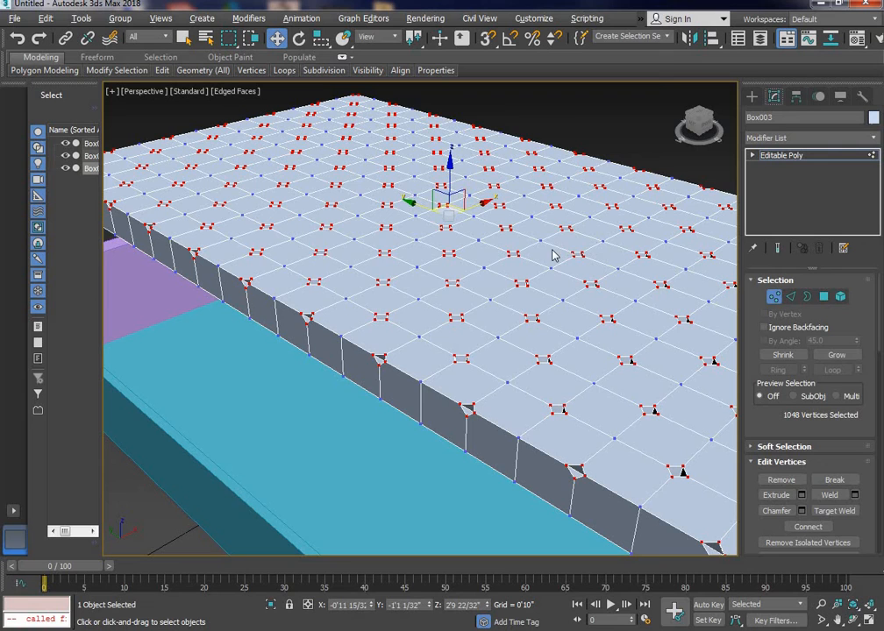
# - Leave vertex editing and apply a TurboSmooth modifier to the whole mattress
pyautogui.click(772, 296)
pyautogui.click(630, 141)
pyautogui.scroll(-3, 473, 250)
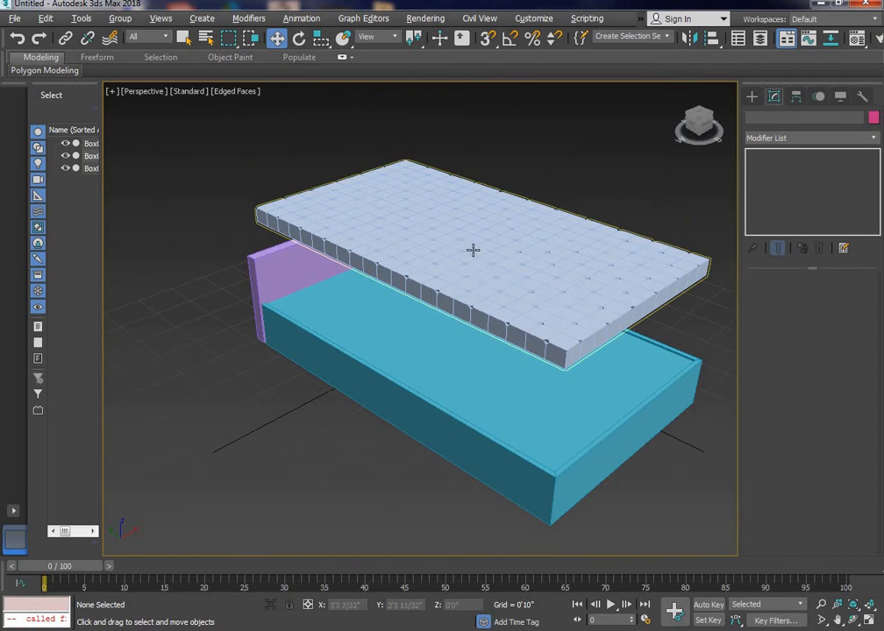
pyautogui.click(510, 232)
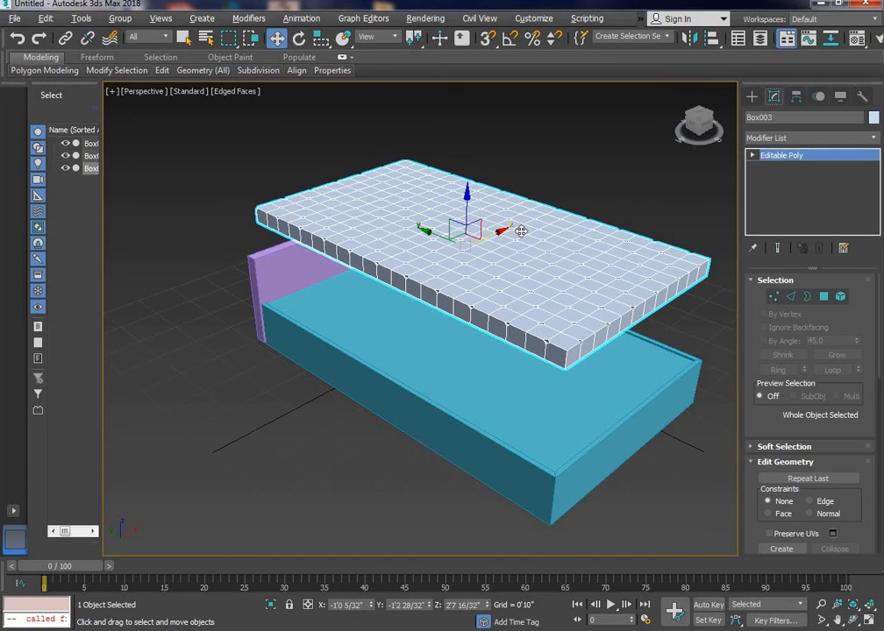
pyautogui.click(773, 139)
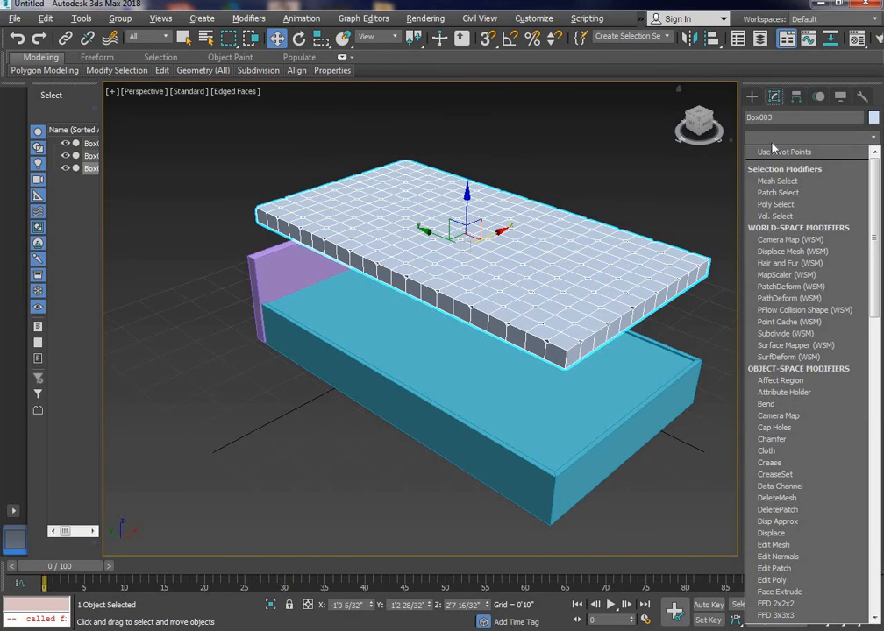
pyautogui.write('tu')
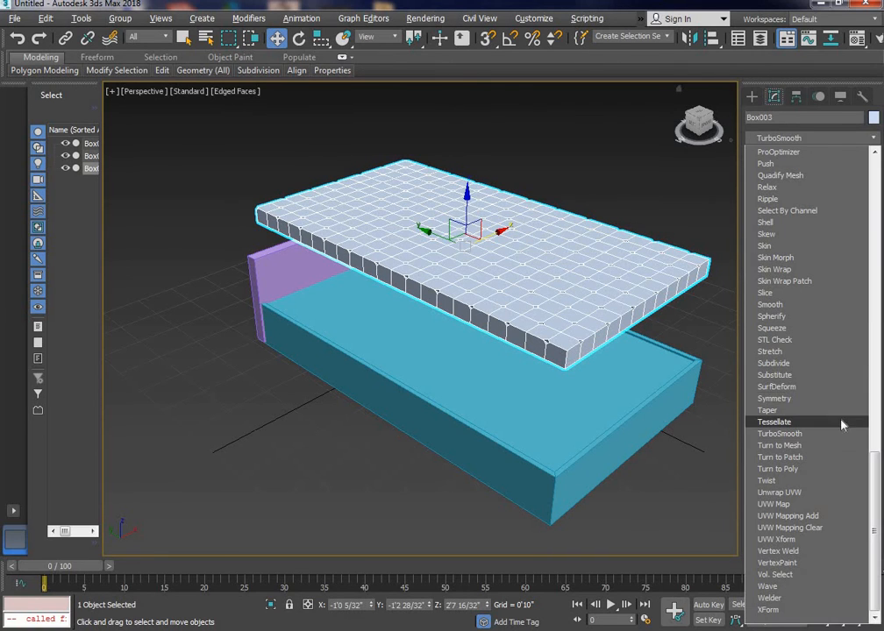
pyautogui.click(825, 434)
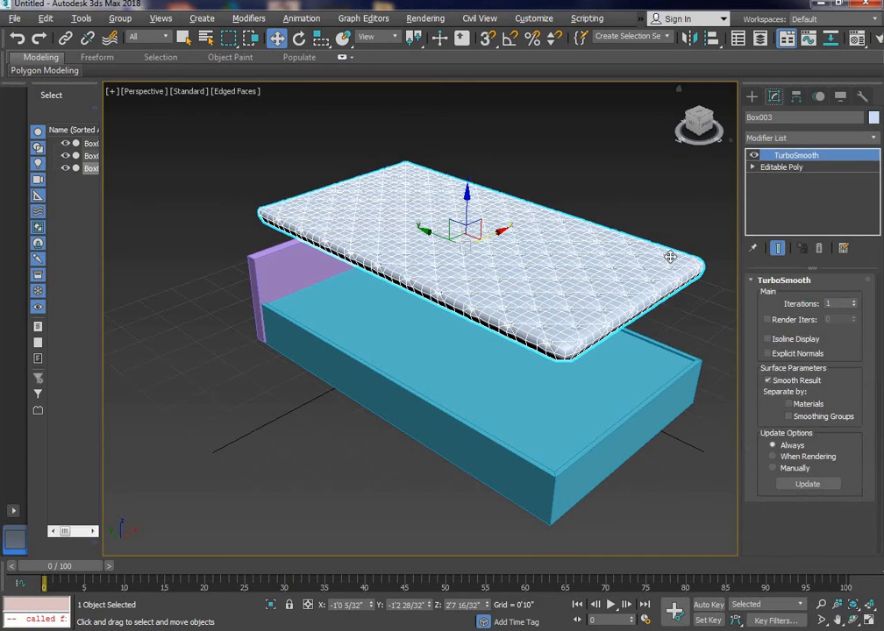
# - Deselect the mattress and turn off the edged faces display in the perspective view
pyautogui.click(668, 217)
pyautogui.moveTo(527, 325); pyautogui.dragTo(533, 387, button='middle')
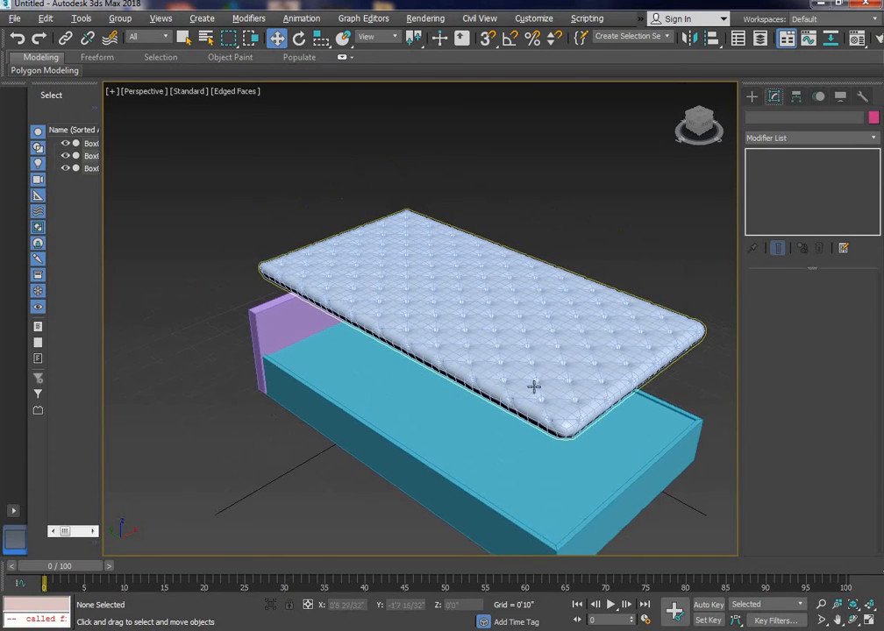
pyautogui.press('F4')
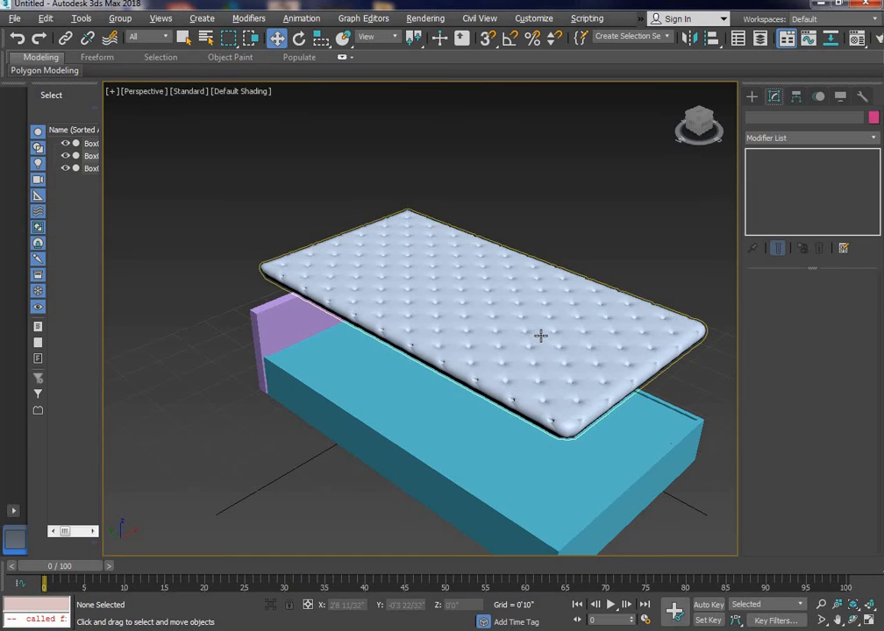
# - Move the mattress straight down into the recess of the bed base, keep the view shaded without edges, and deselect it
pyautogui.click(547, 326)
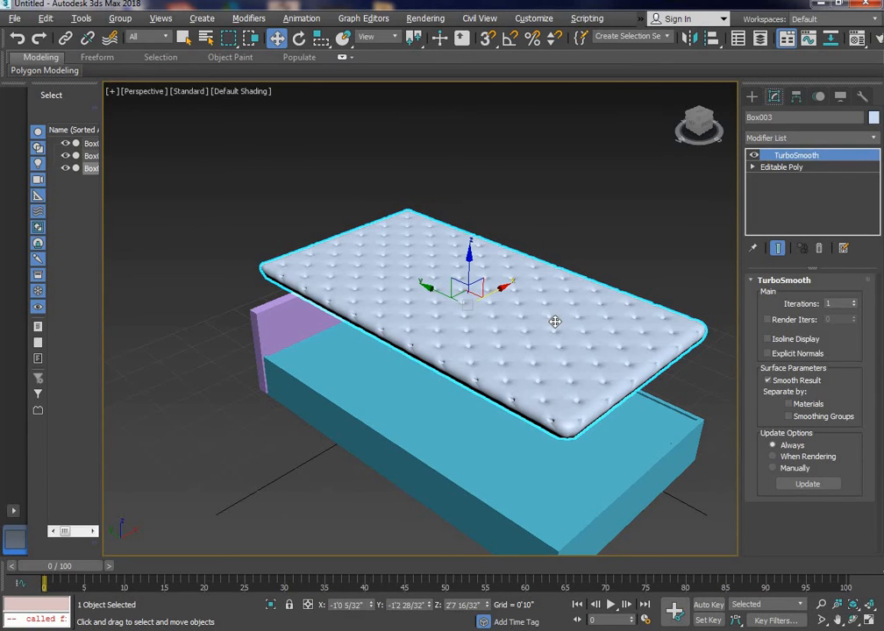
pyautogui.press('F4')
pyautogui.press('F4')
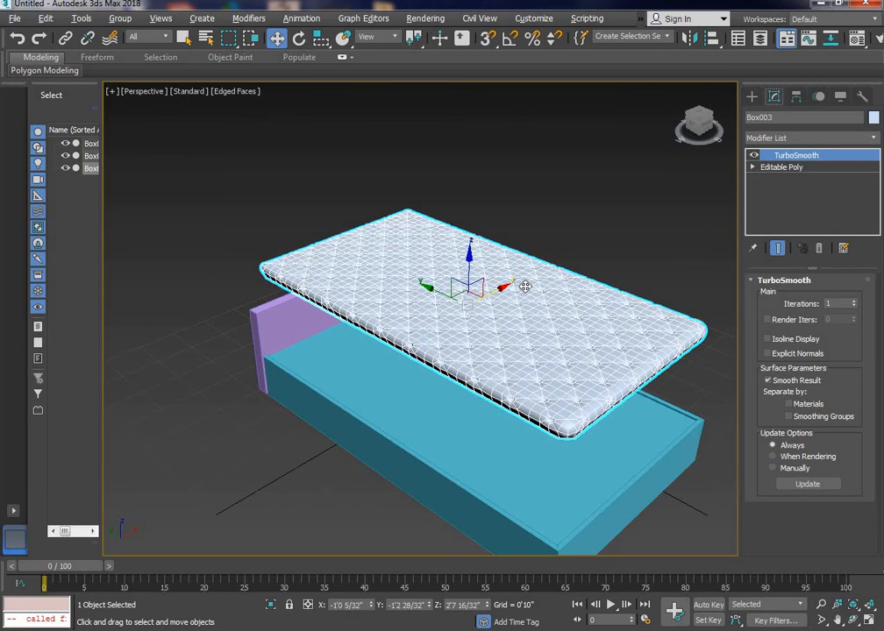
pyautogui.moveTo(468, 252); pyautogui.dragTo(442, 331)
pyautogui.click(559, 269)
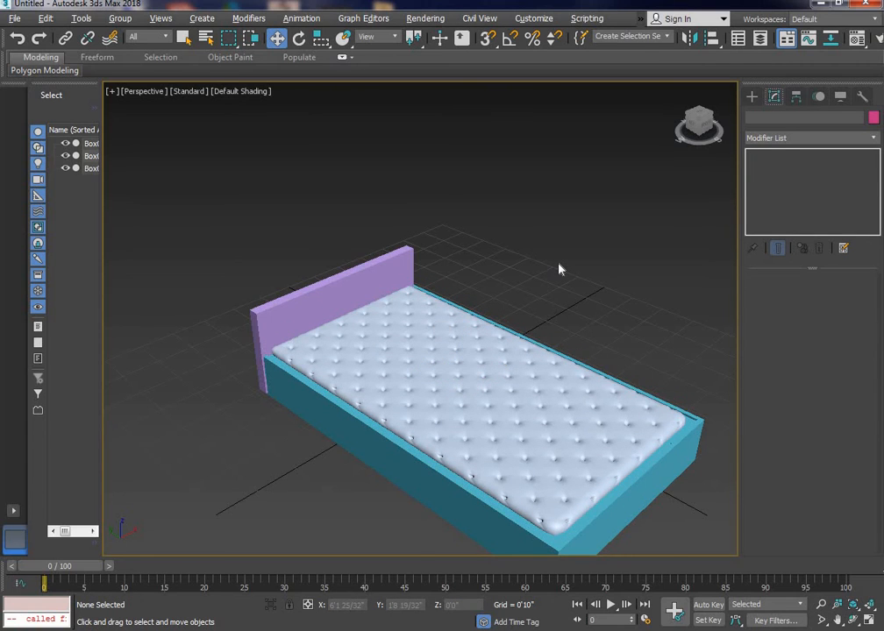
# - Return to the four-viewport layout, change the headboard's object color to the medium sky blue matching the bed base, and deselect it
pyautogui.hotkey('alt', 'w')
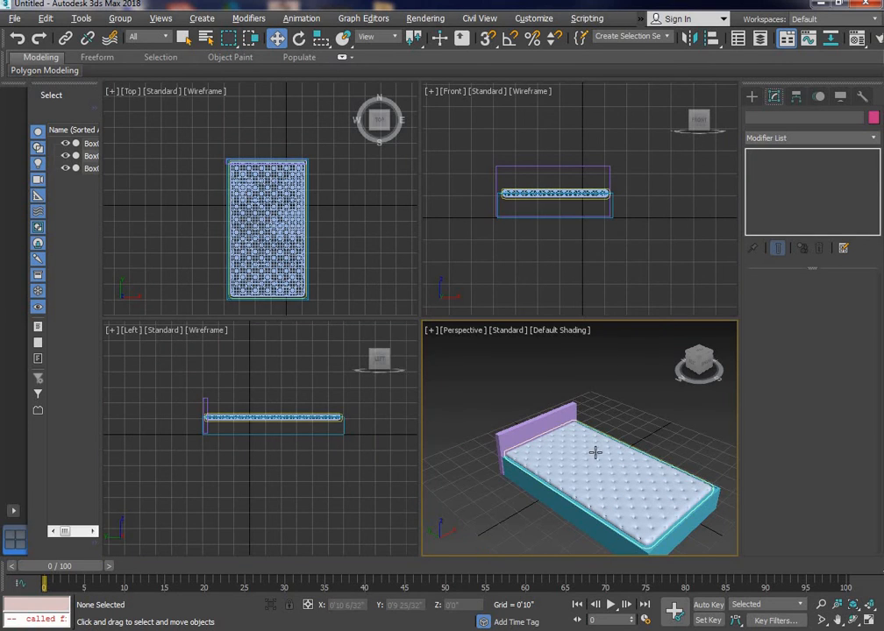
pyautogui.click(511, 467)
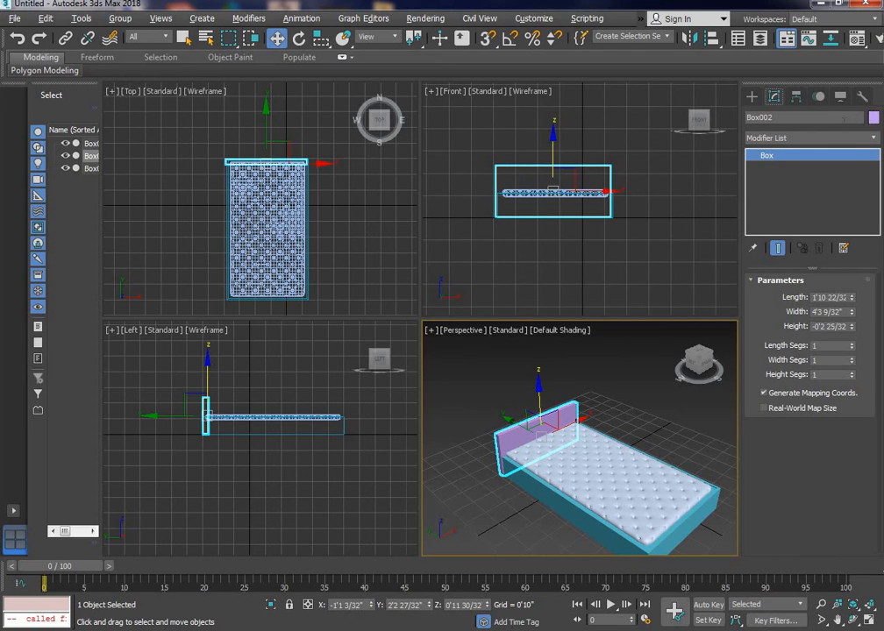
pyautogui.click(873, 118)
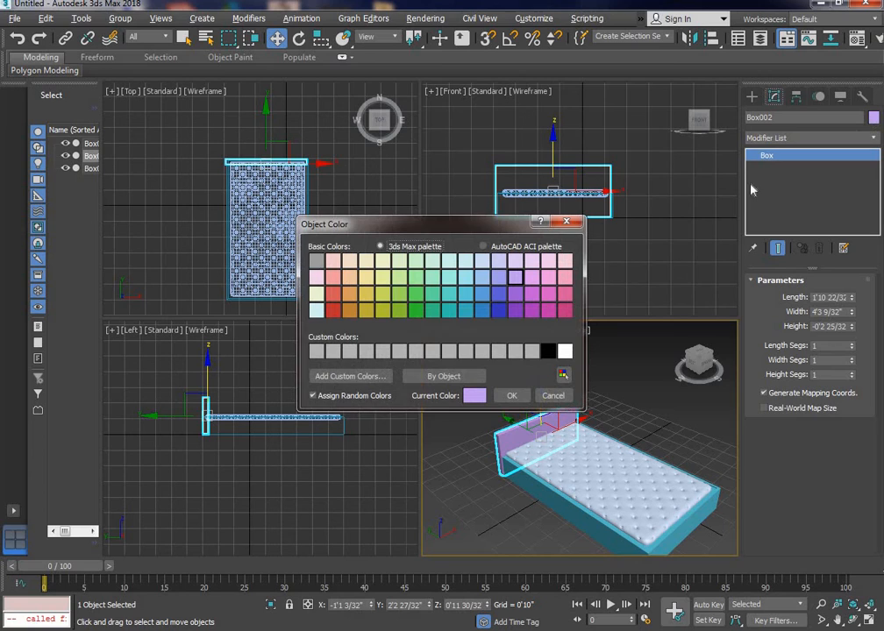
pyautogui.click(497, 278)
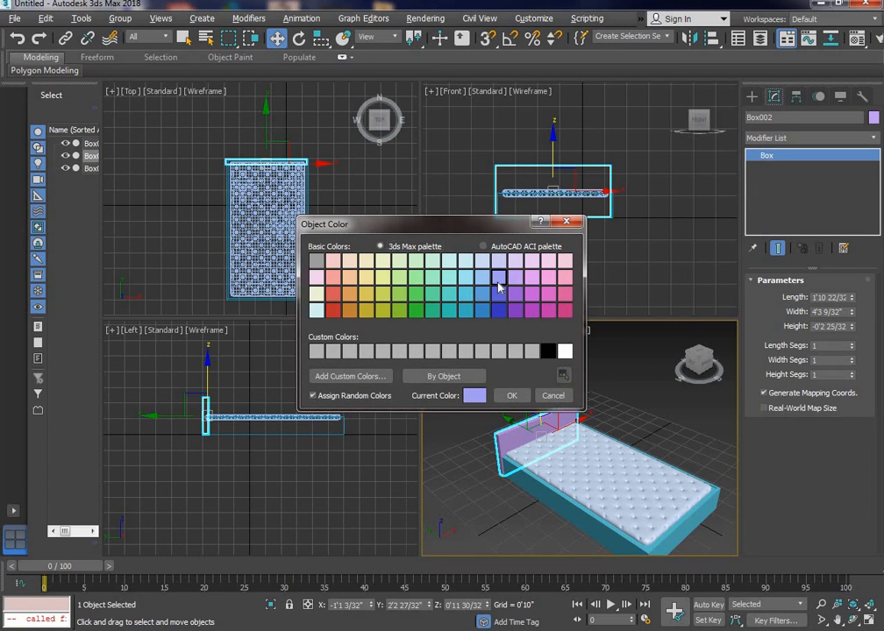
pyautogui.click(467, 298)
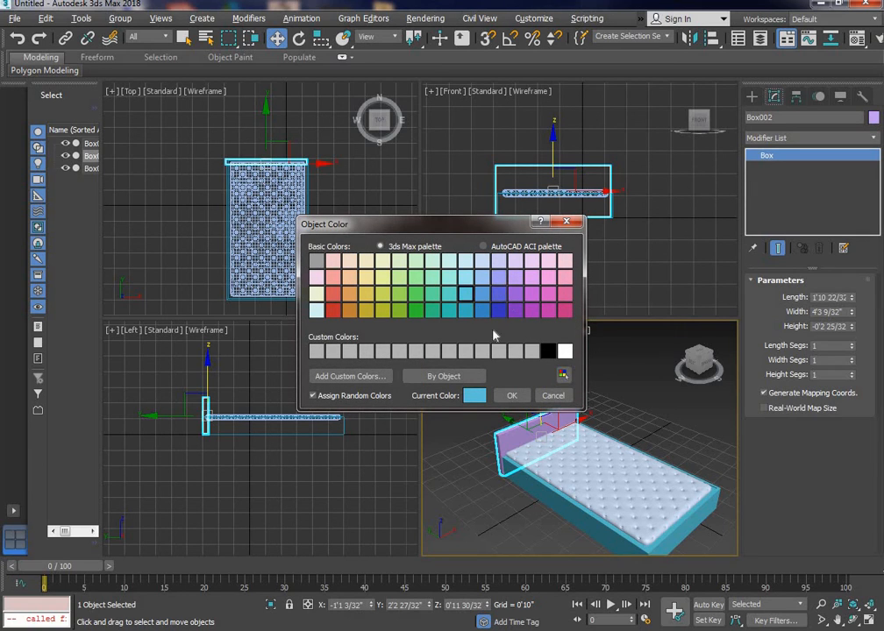
pyautogui.click(511, 395)
pyautogui.click(616, 414)
# - Maximize the perspective view, inspect the finished bed from a lower angle, and restore the home view
pyautogui.scroll(-3, 618, 398)
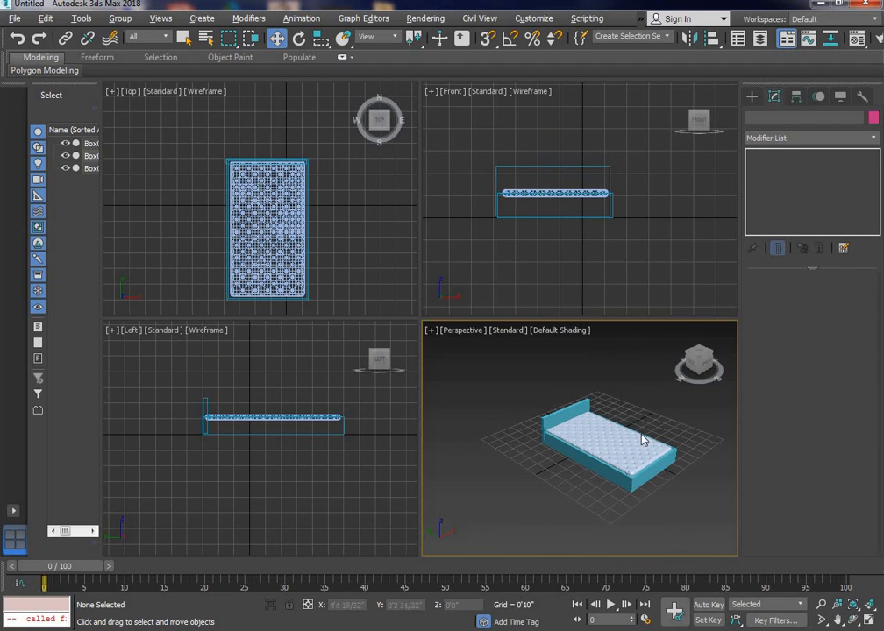
pyautogui.scroll(3, 645, 438)
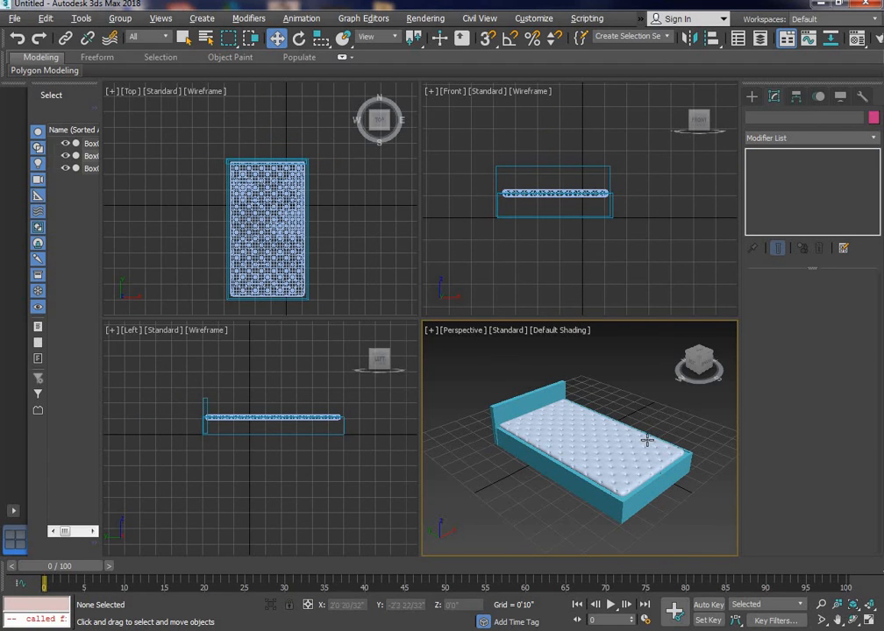
pyautogui.hotkey('alt', 'w')
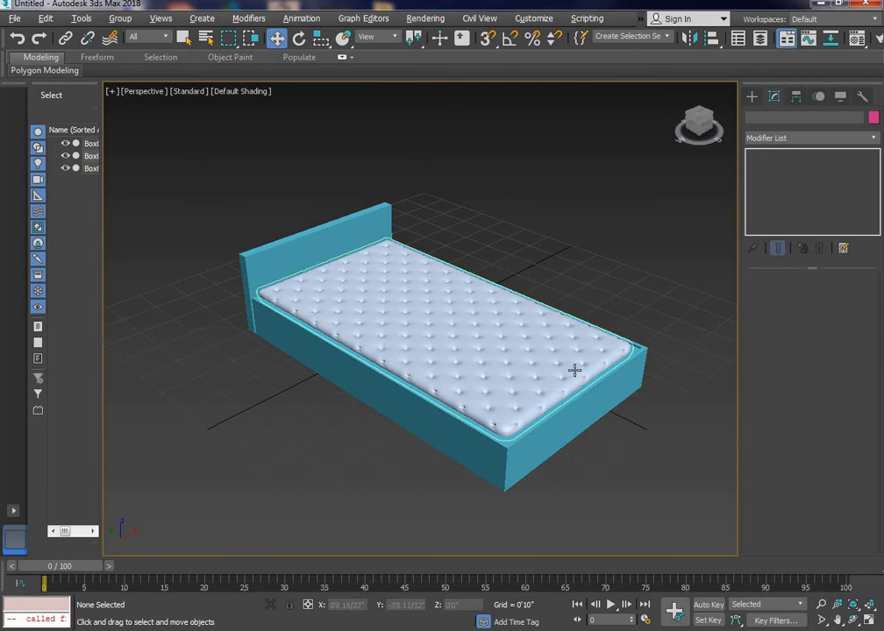
pyautogui.scroll(3, 574, 355)
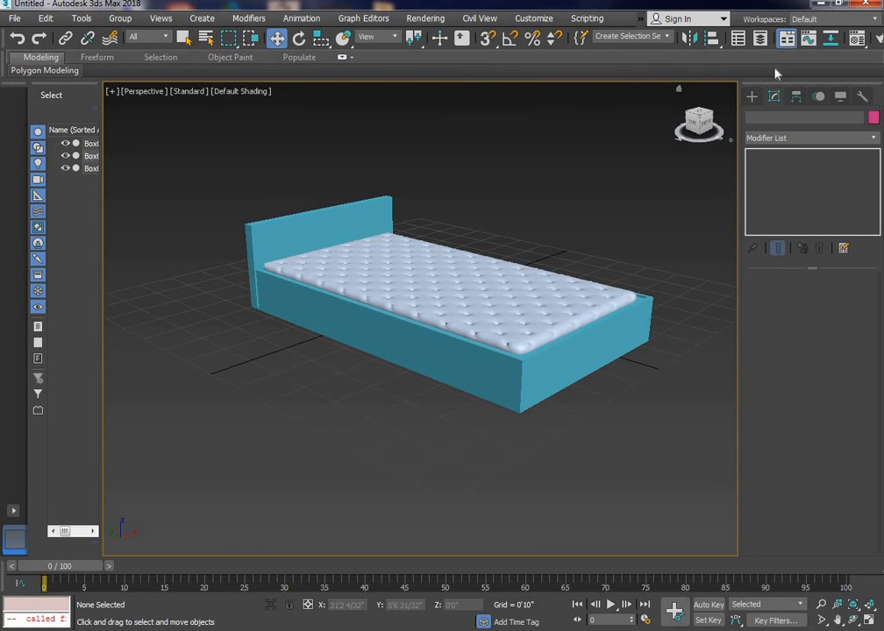
pyautogui.click(679, 91)
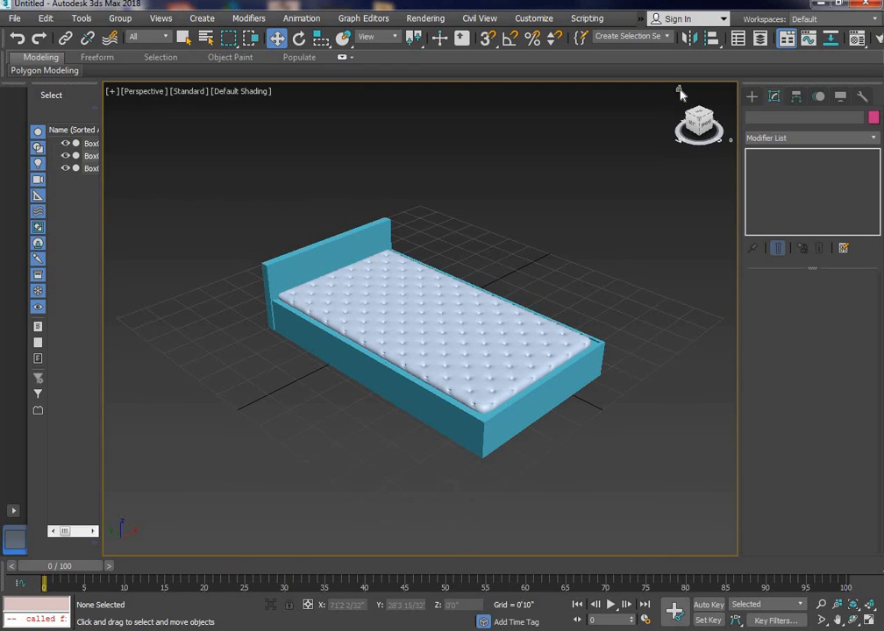